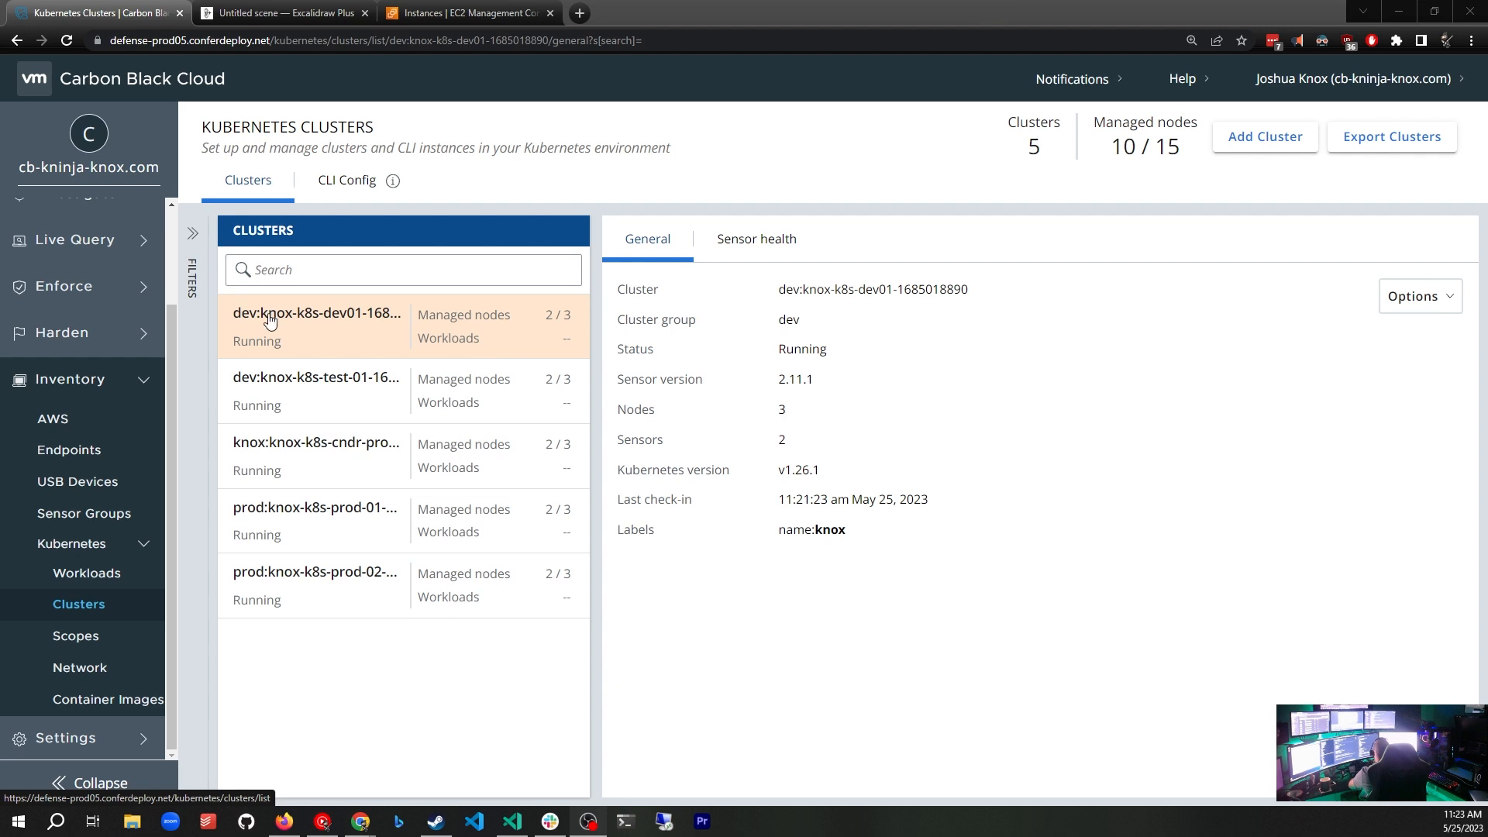
- Review the general details of the dev test-01, knox cndr, prod-01 and prod-02 Kubernetes clusters
{"action": "left_click", "coordinate": [332, 405]}
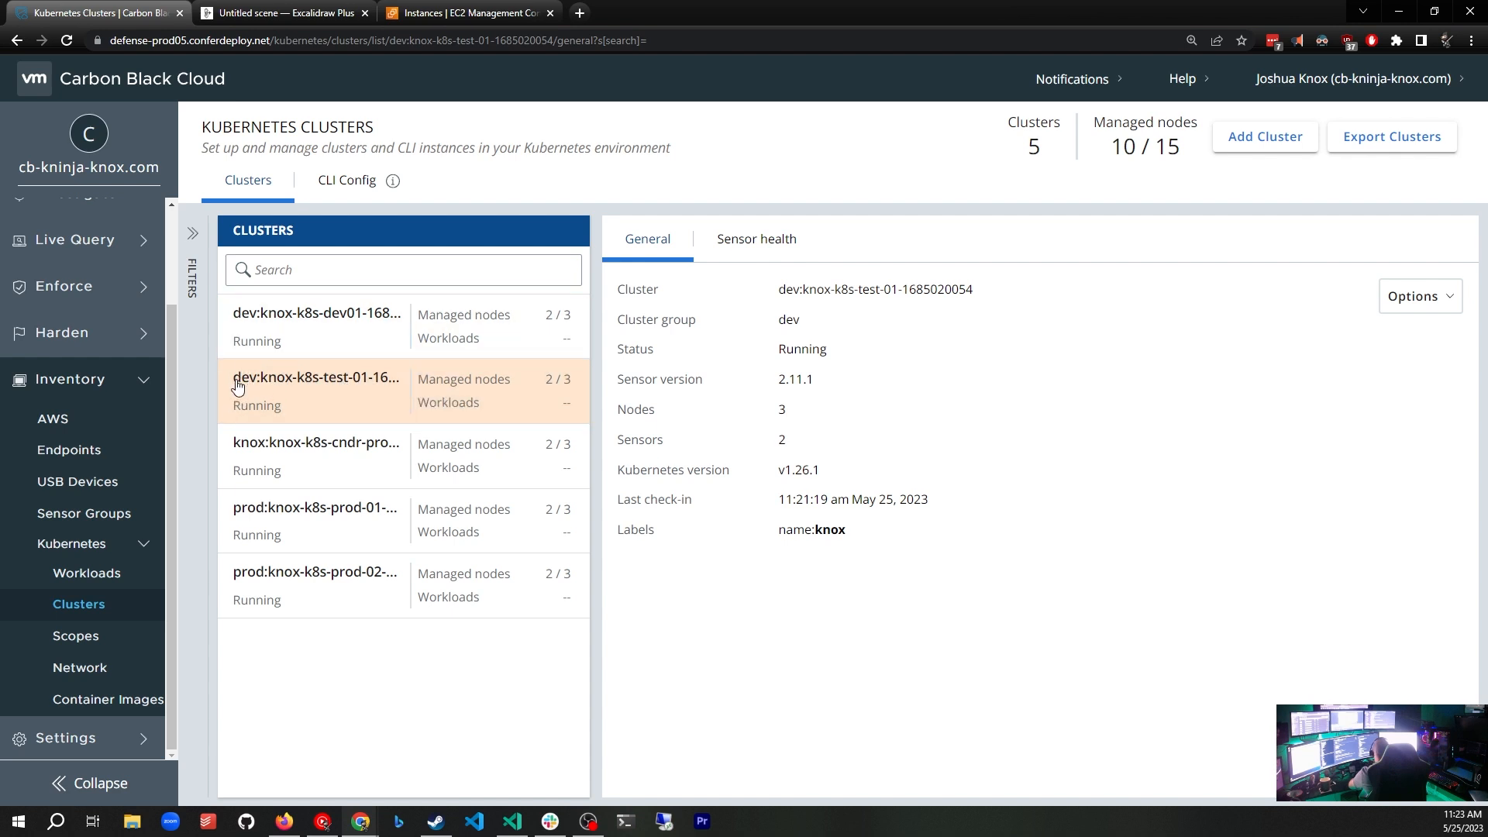
{"action": "left_click", "coordinate": [301, 448]}
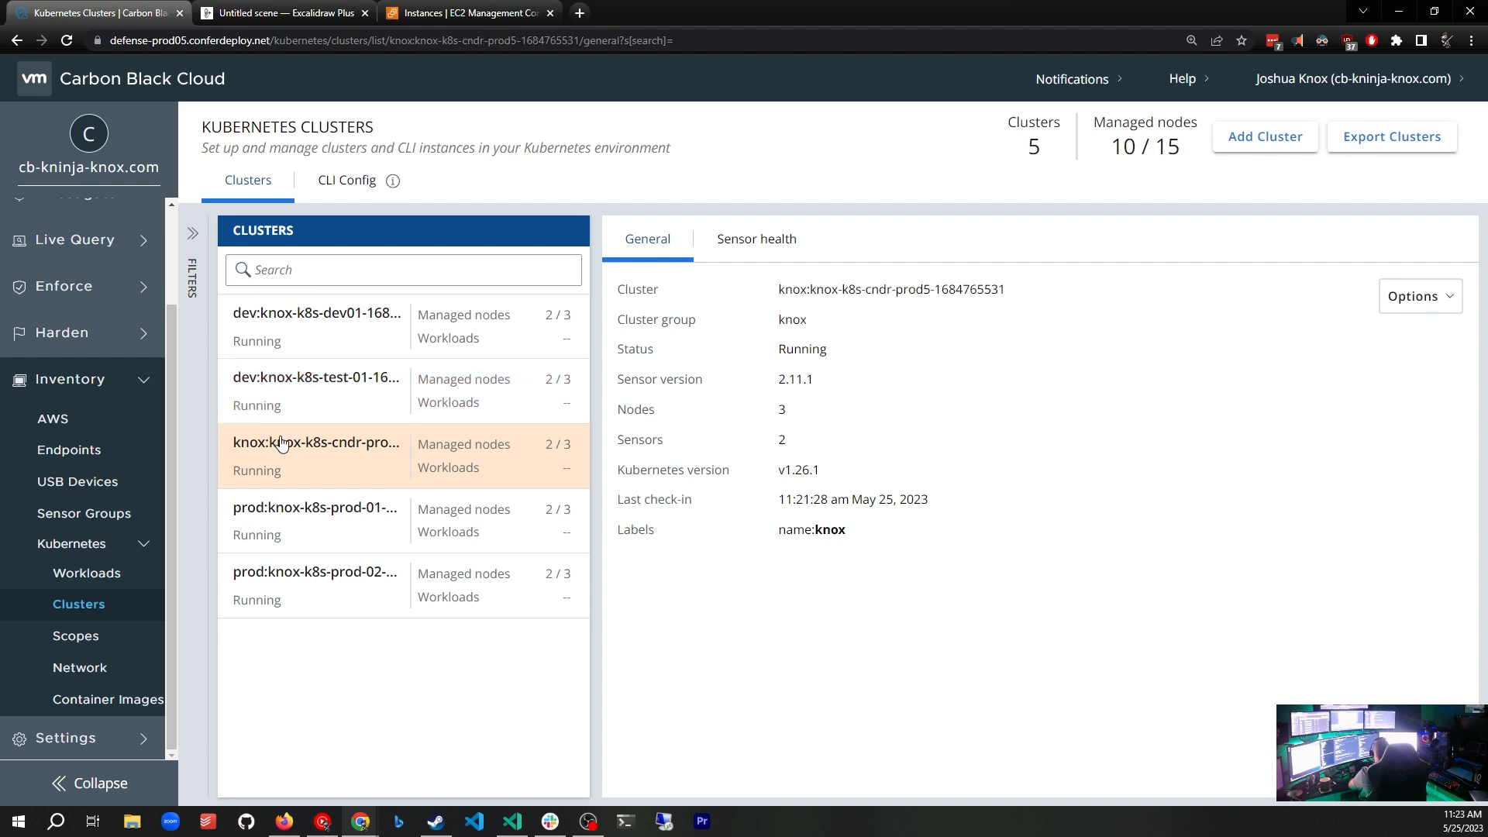
{"action": "left_click", "coordinate": [322, 527]}
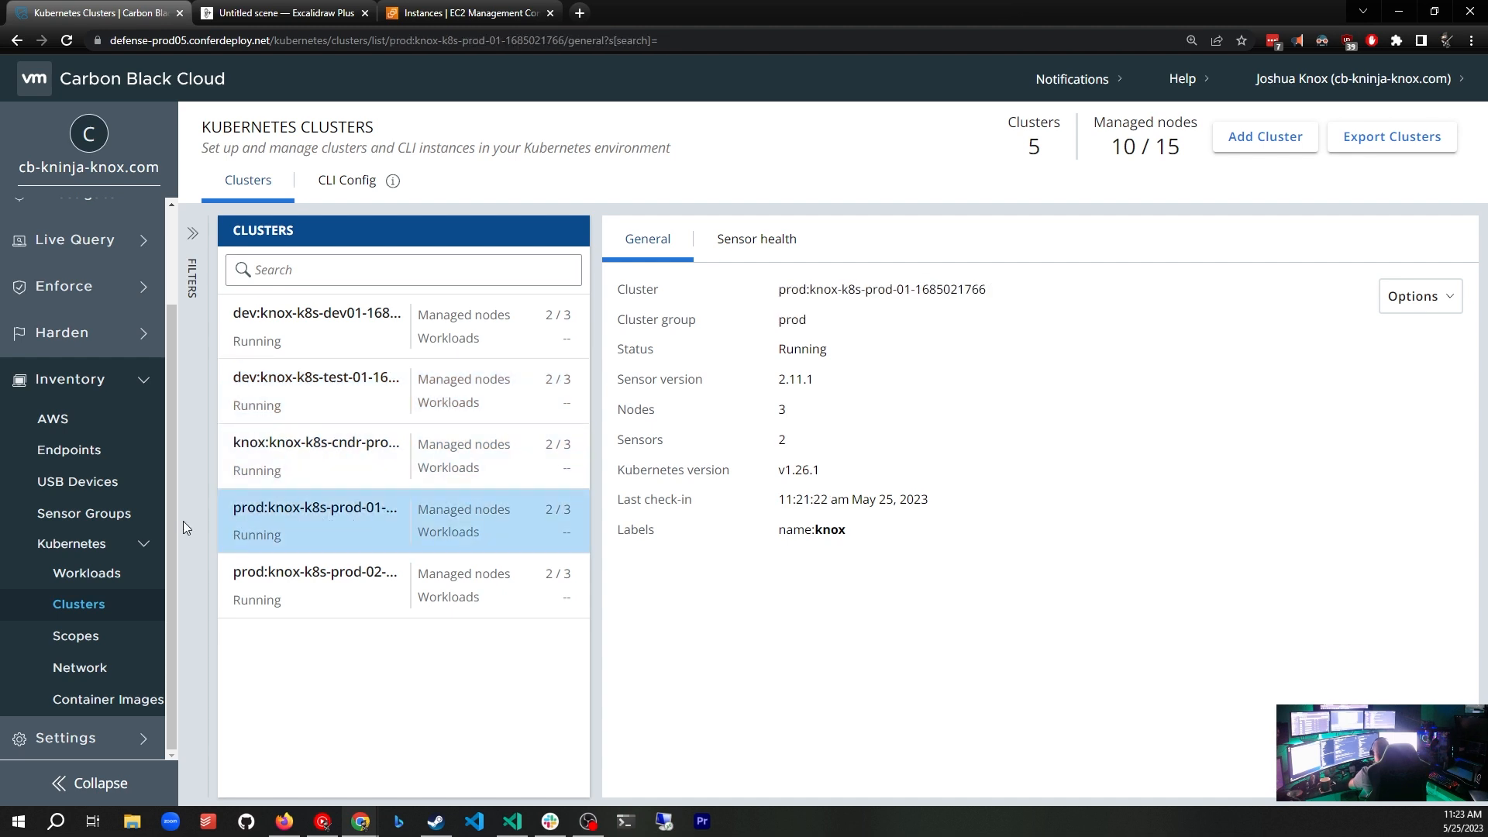
{"action": "left_click", "coordinate": [378, 599]}
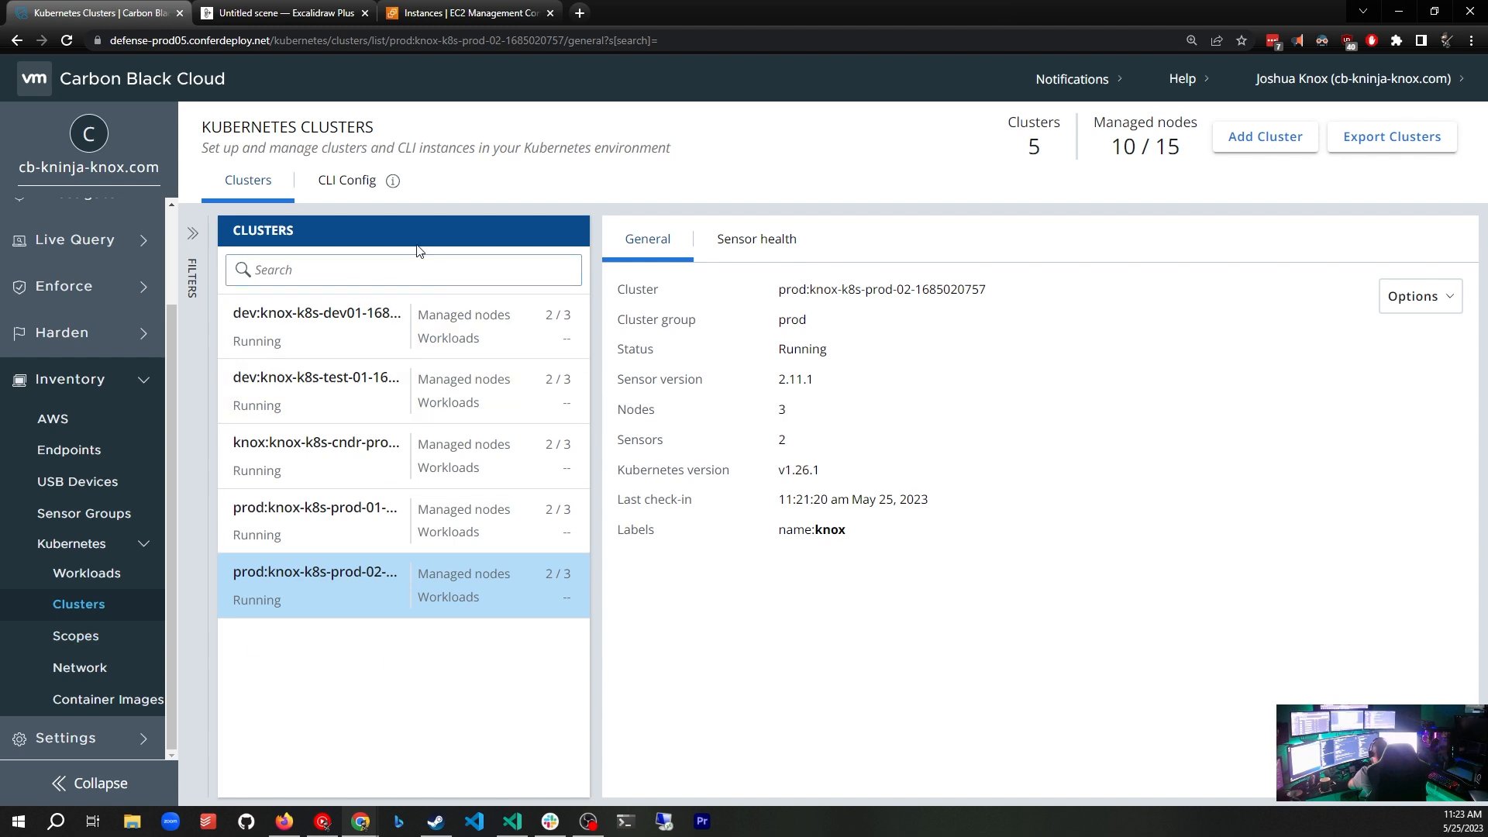
- Switch to the Excalidraw diagram and stretch the rectangle around the Scoping title across the Big Monolith row of all four clusters
{"action": "left_click", "coordinate": [281, 15]}
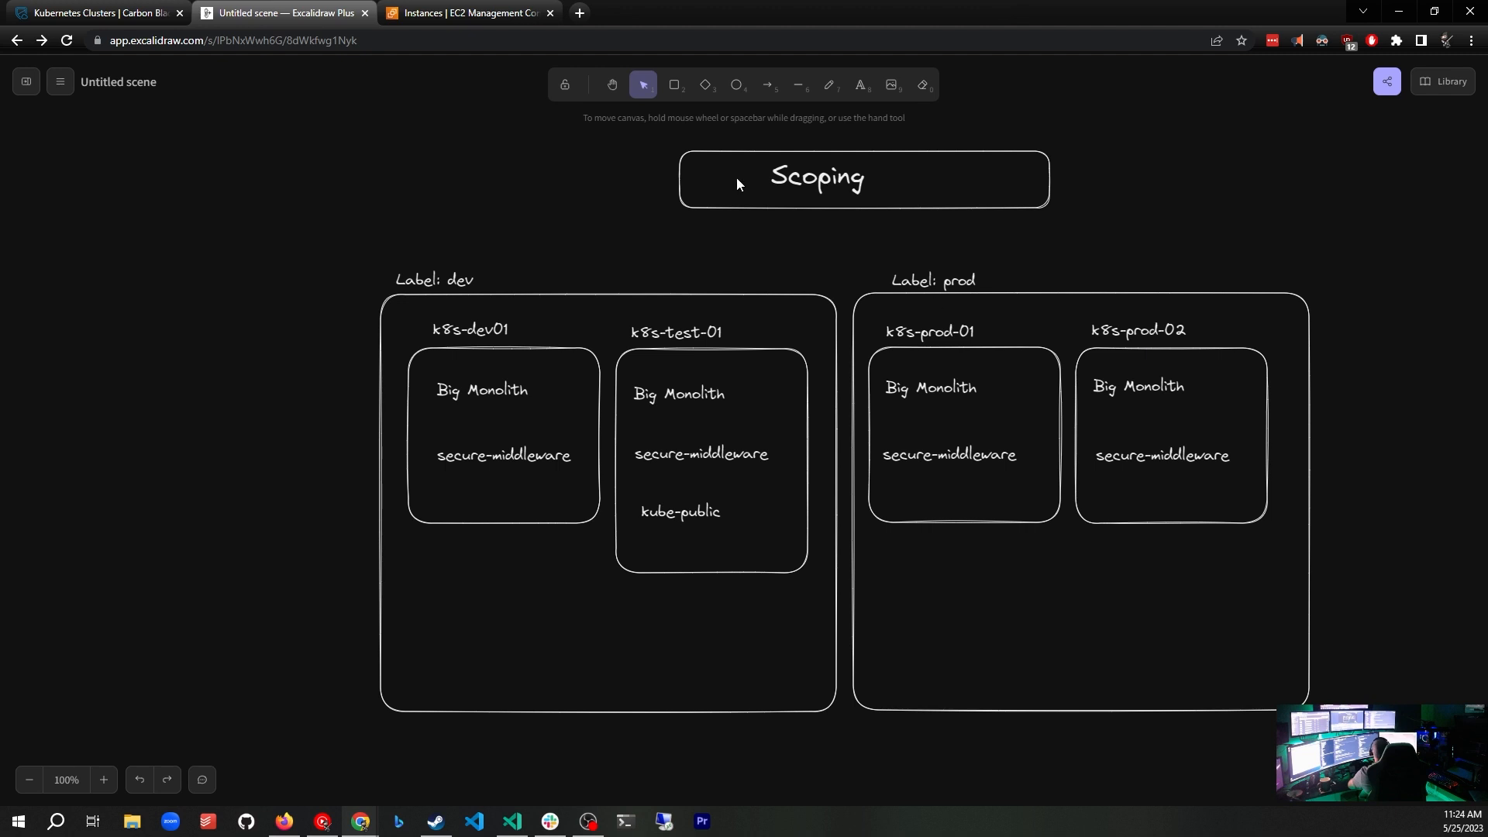
{"action": "left_click_drag", "start_coordinate": [725, 149], "coordinate": [354, 362]}
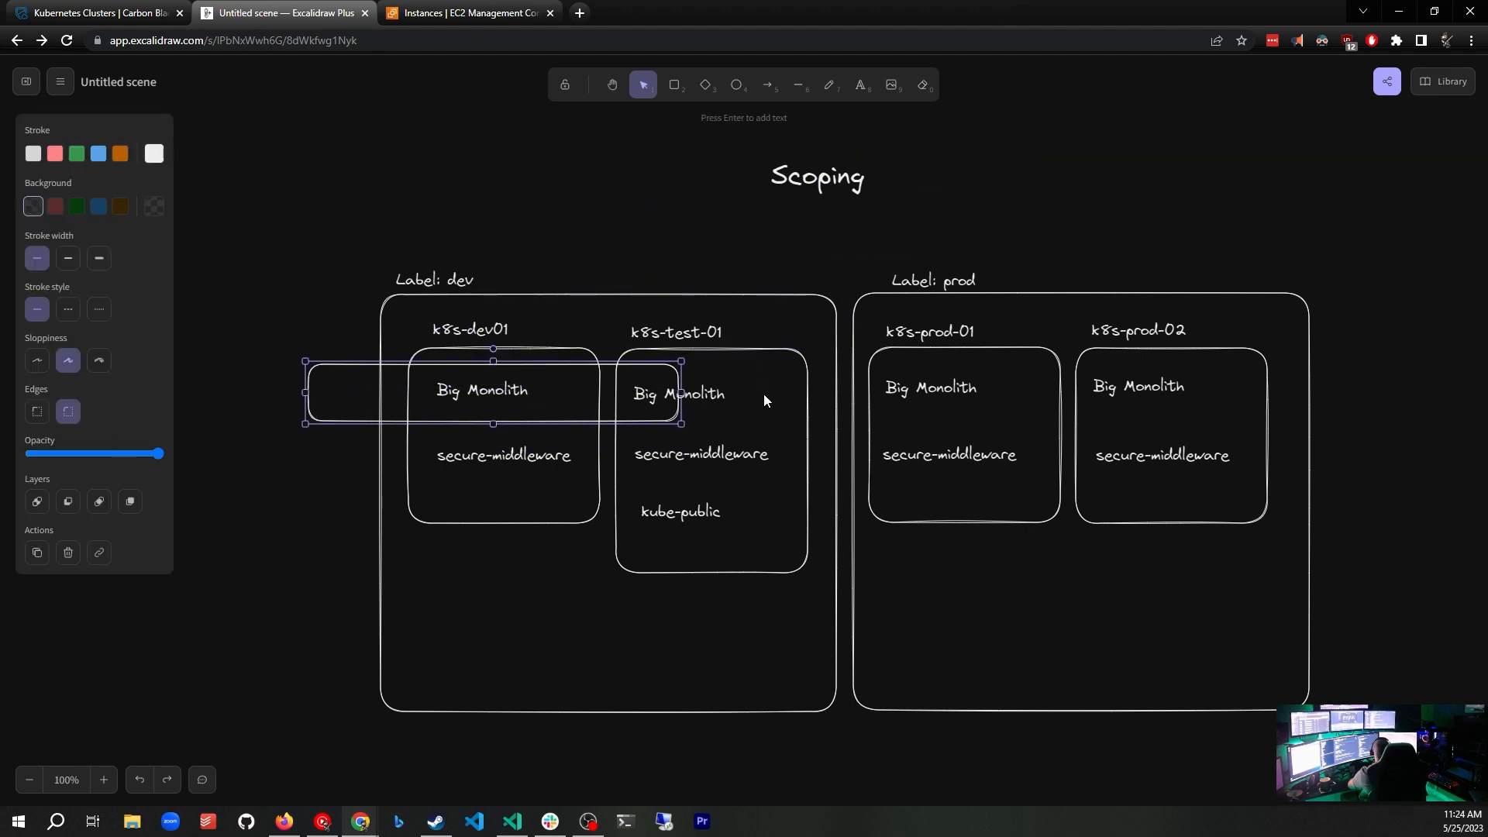
{"action": "left_click_drag", "start_coordinate": [681, 392], "coordinate": [1383, 393]}
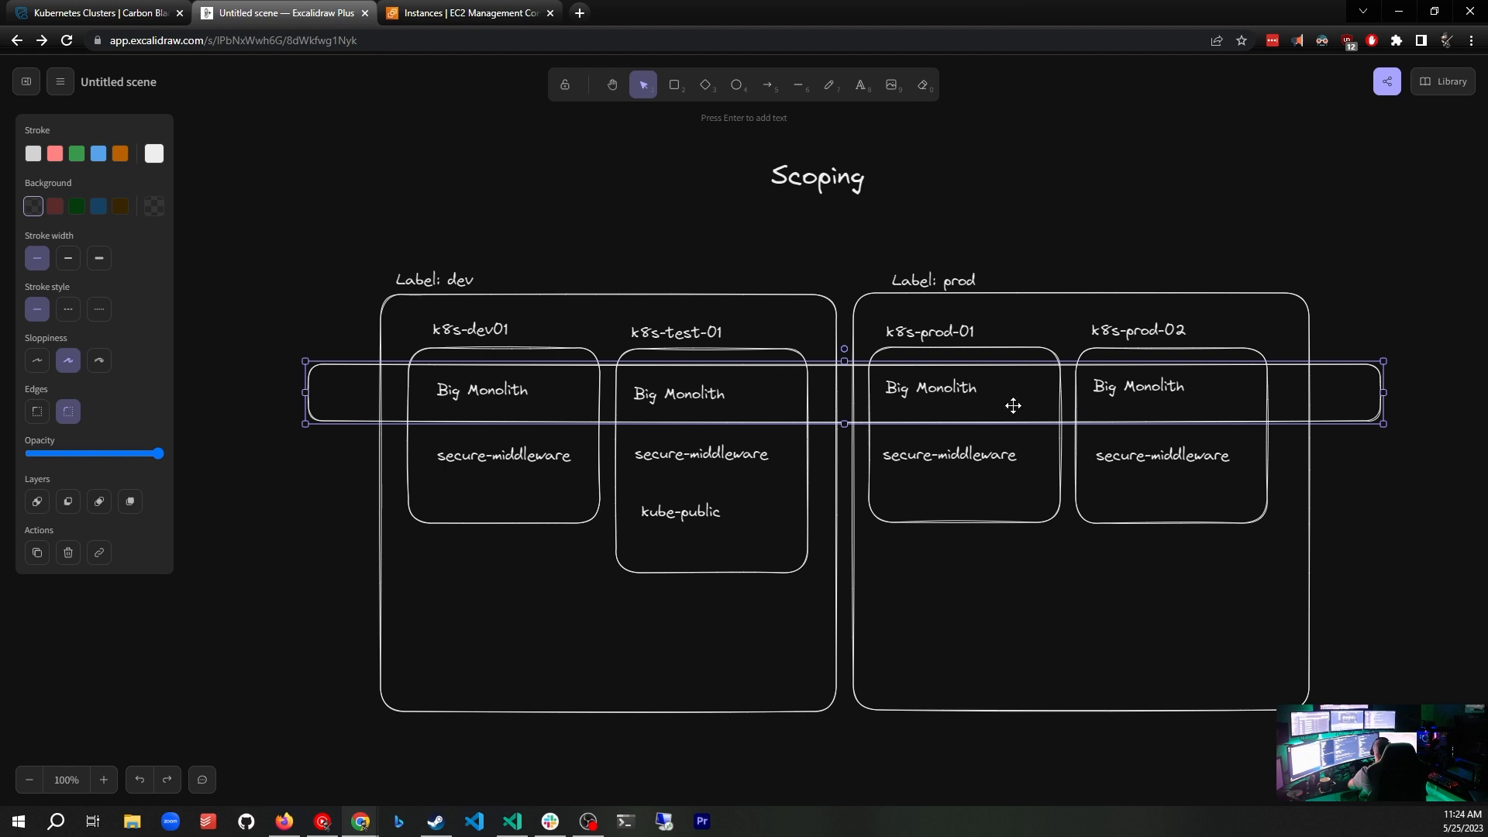
- Return to Carbon Black Cloud and open the Kubernetes Scopes page in the inventory
{"action": "left_click", "coordinate": [118, 17]}
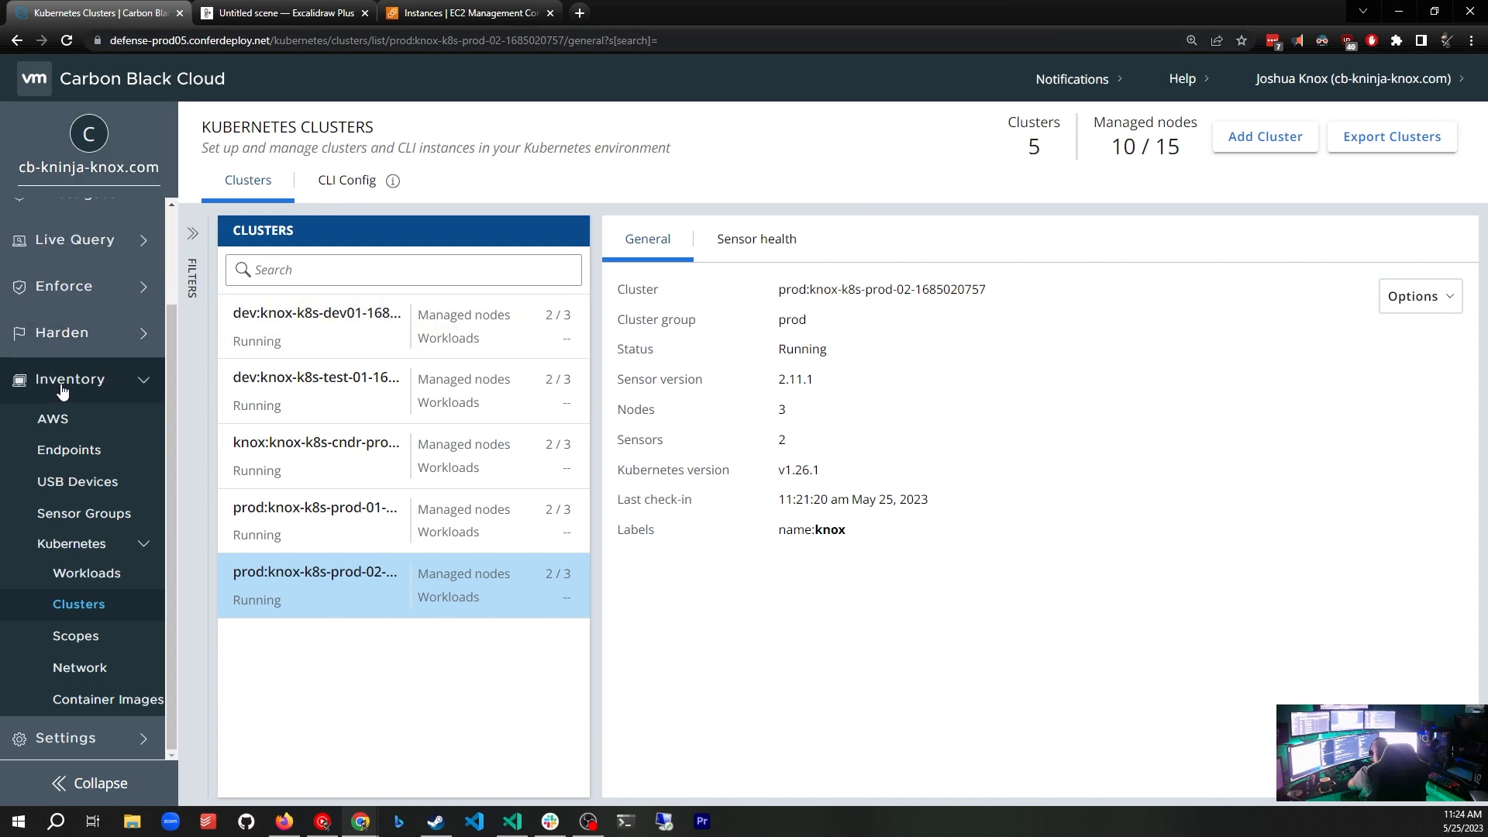
{"action": "scroll", "coordinate": [72, 565], "scroll_direction": "up", "scroll_amount": 1}
{"action": "left_click", "coordinate": [85, 593]}
{"action": "left_click", "coordinate": [91, 651]}
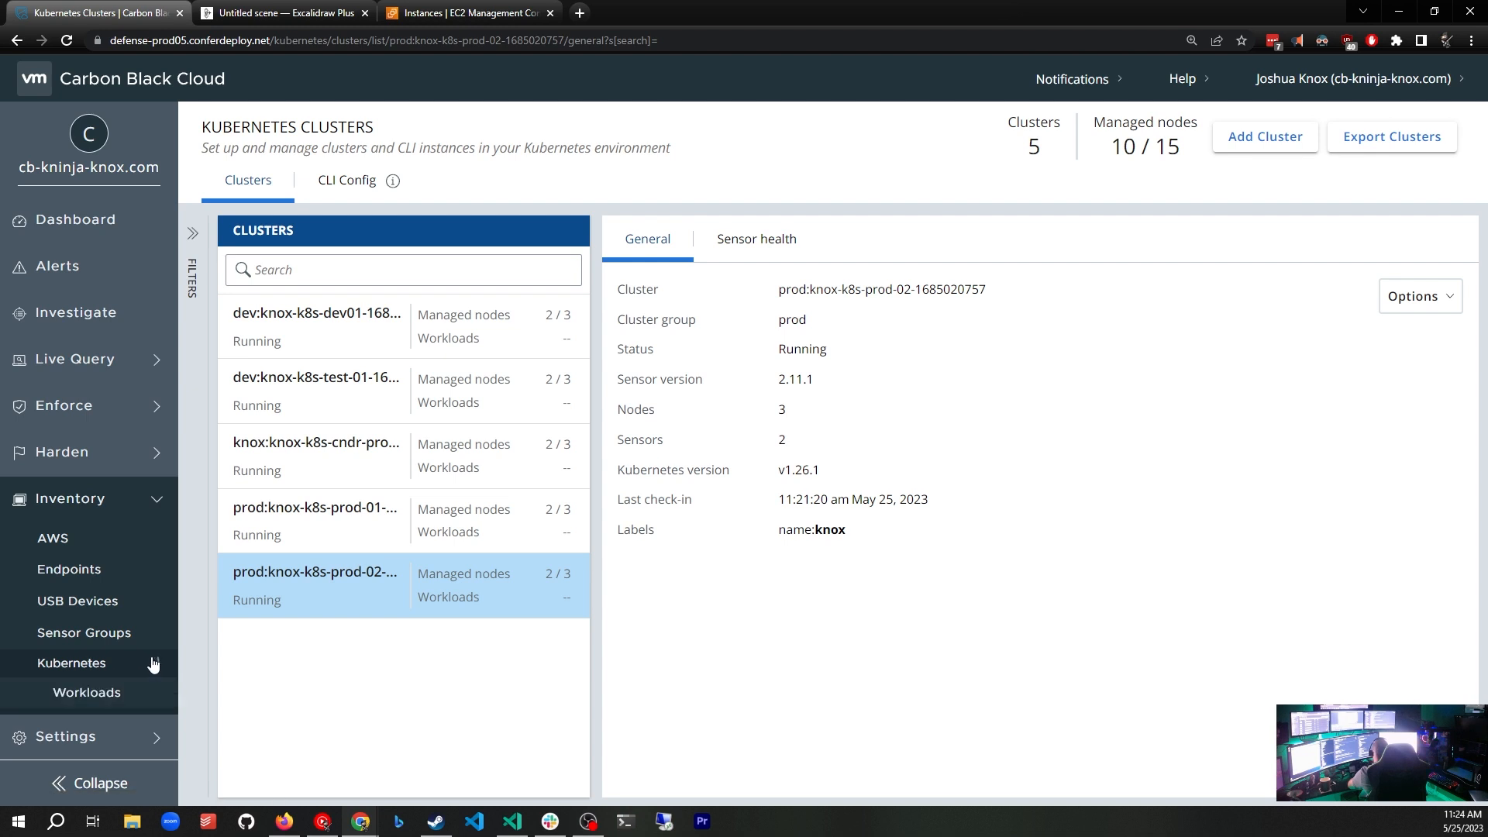
{"action": "scroll", "coordinate": [90, 616], "scroll_direction": "down", "scroll_amount": 2}
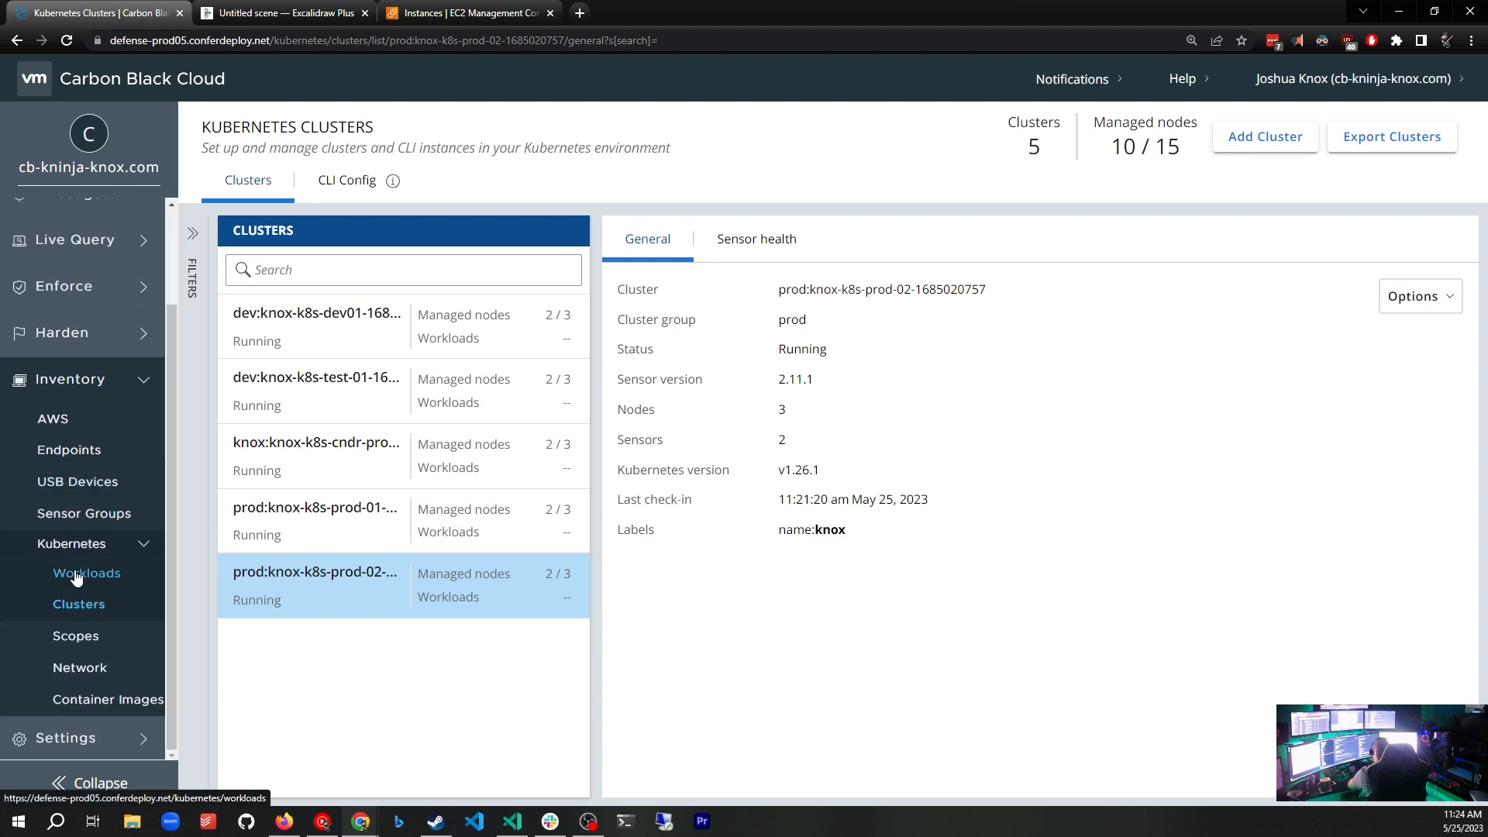
{"action": "left_click", "coordinate": [75, 637]}
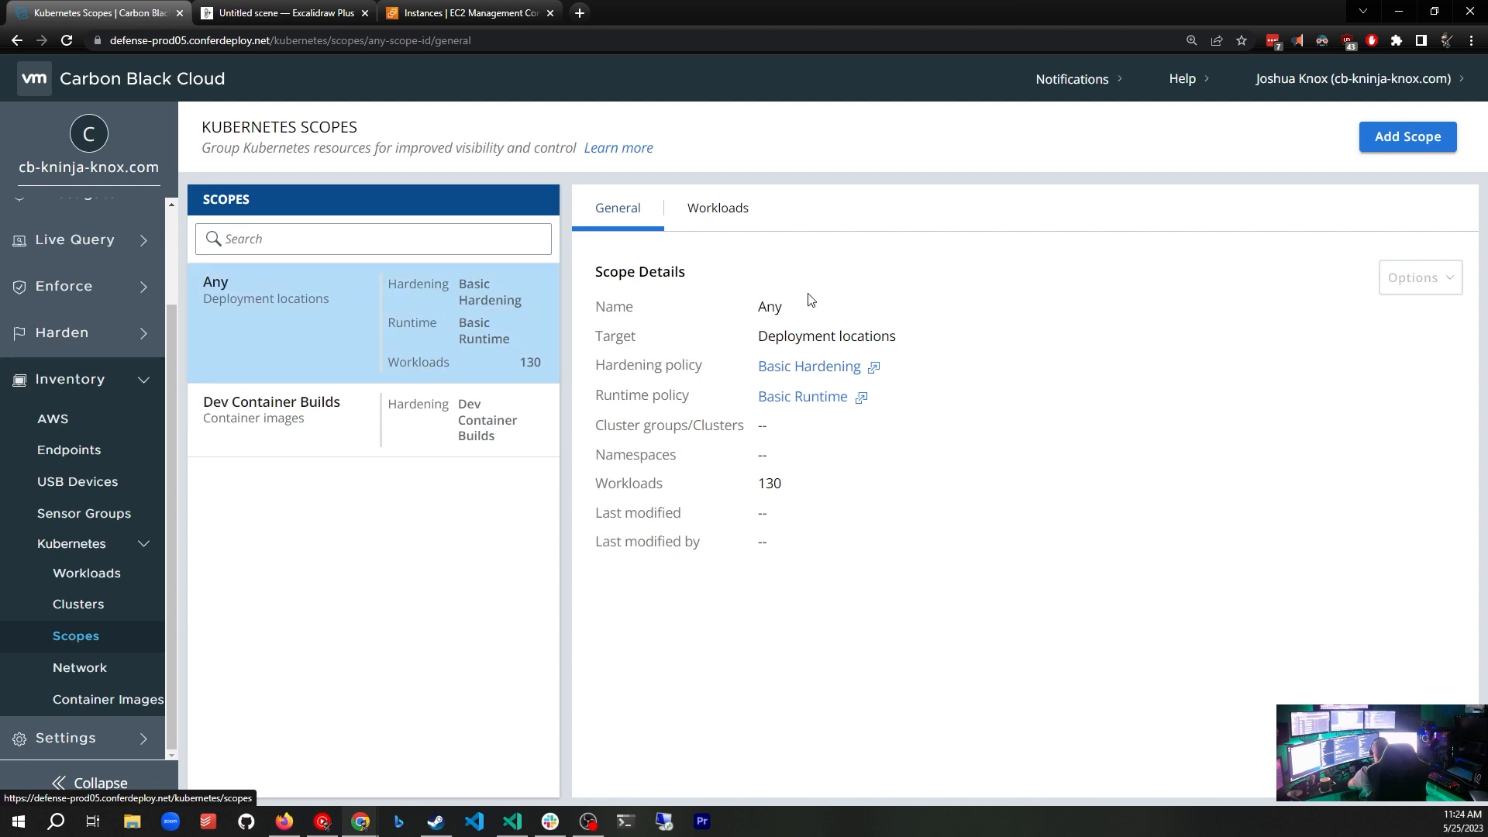
- Add a scope named big-monolith-ns that targets applications in the big-monolith namespace, and save it
{"action": "left_click", "coordinate": [1413, 138]}
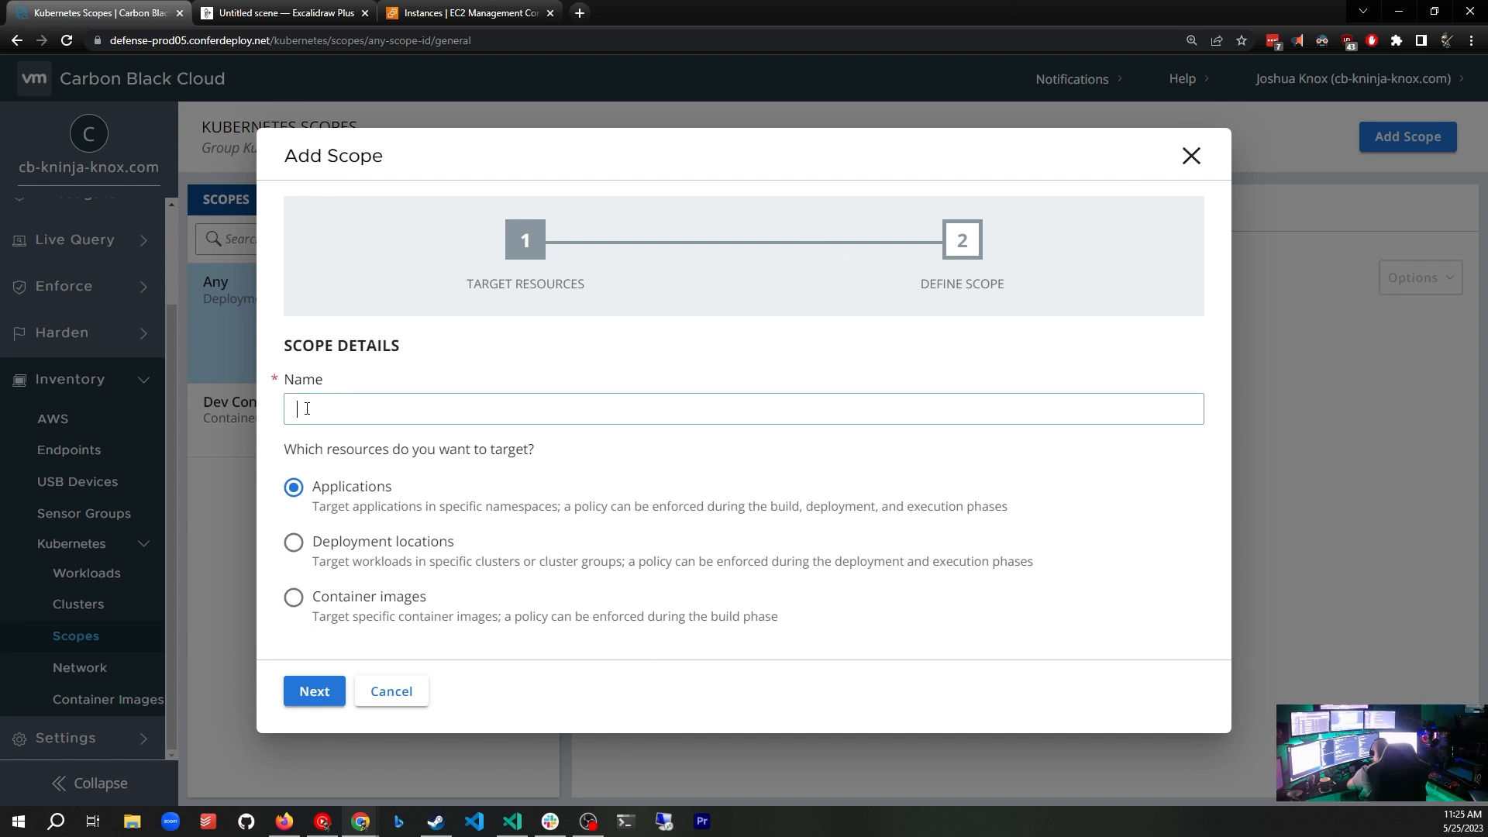
{"action": "type", "text": "ig-monolith-ns"}
{"action": "left_click", "coordinate": [315, 693]}
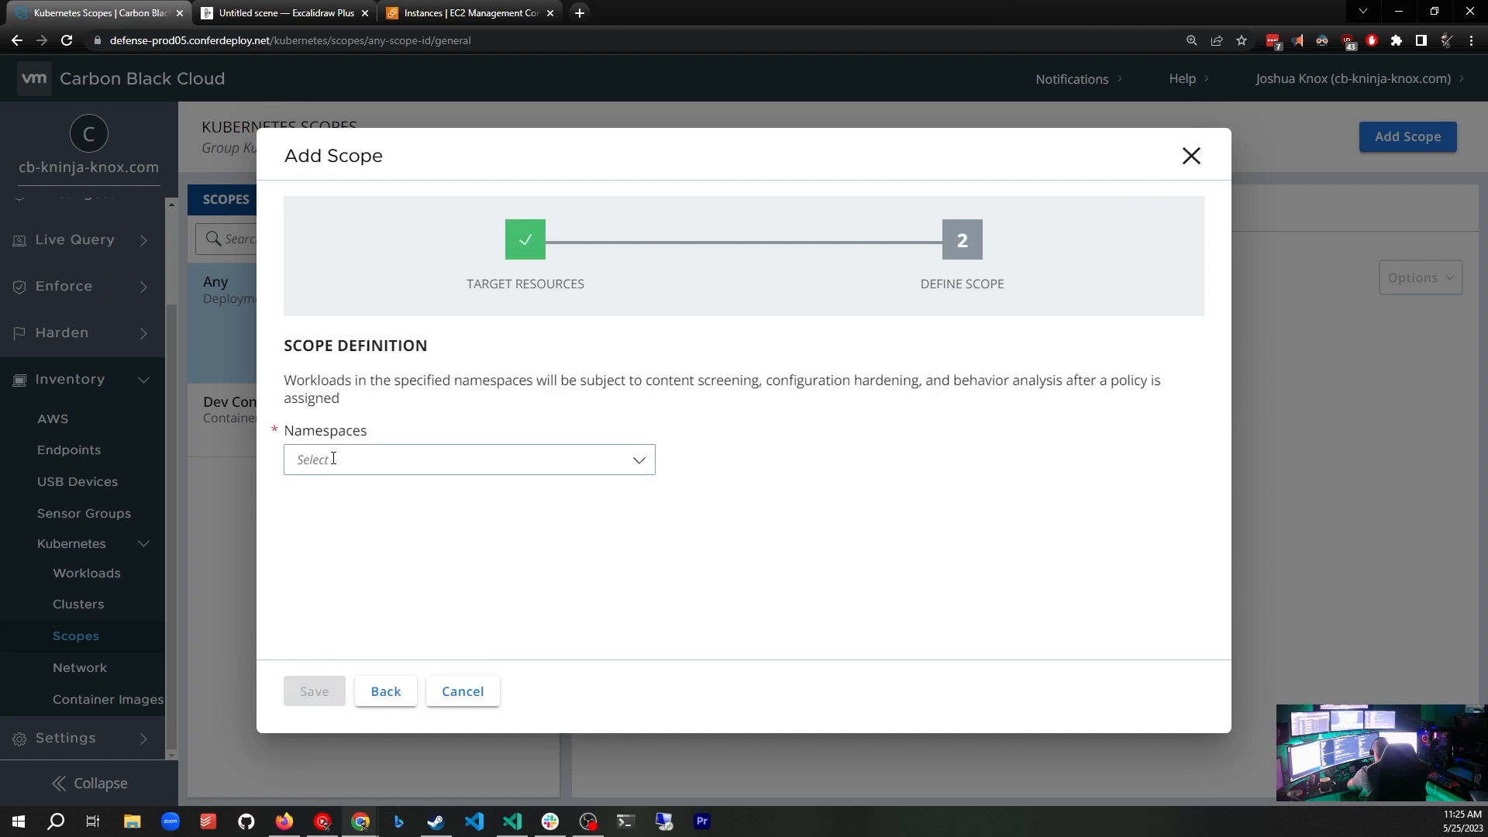
{"action": "left_click", "coordinate": [641, 462]}
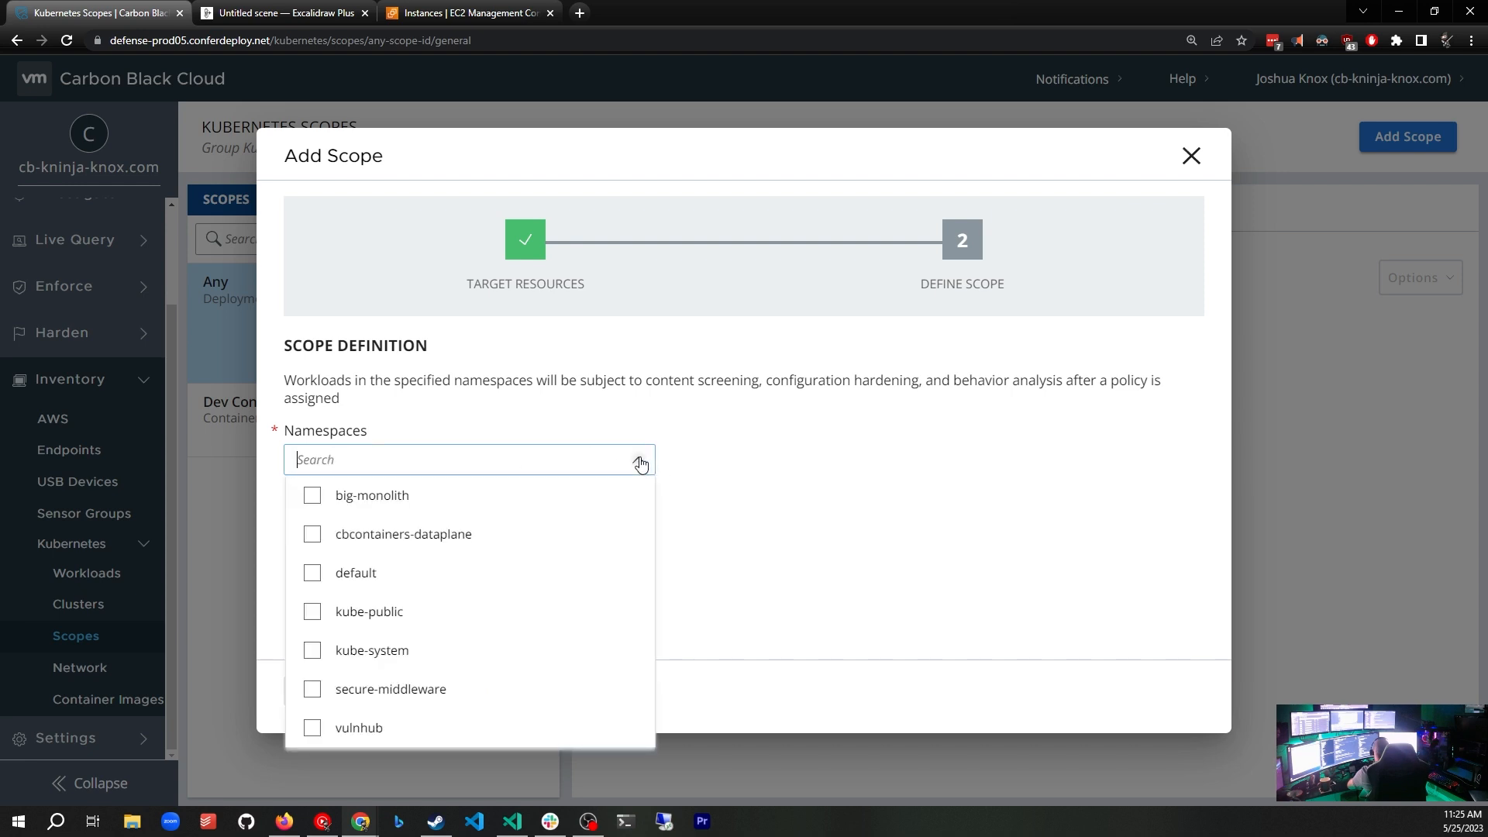
{"action": "left_click", "coordinate": [312, 497]}
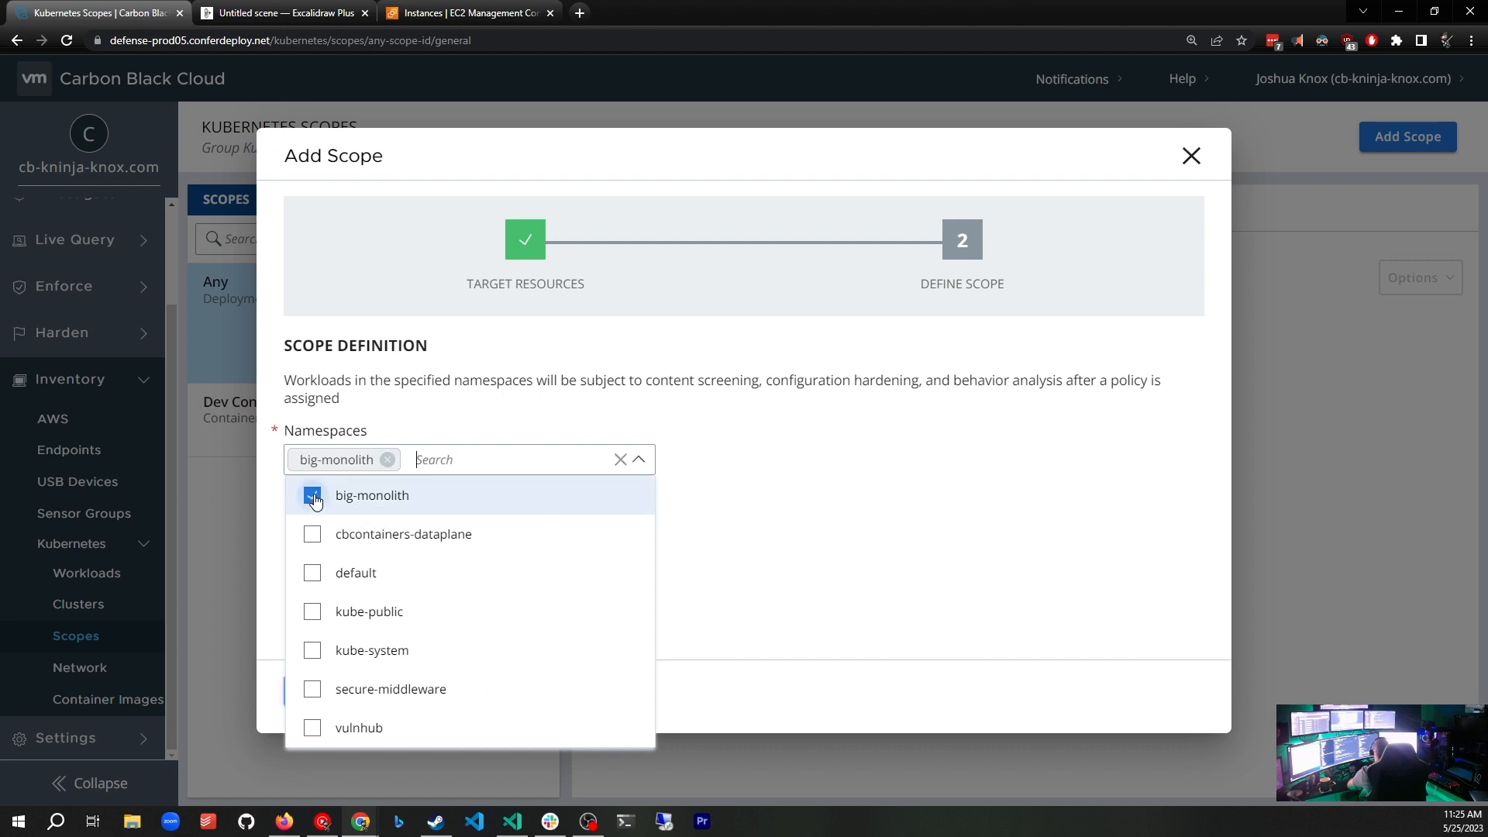
{"action": "left_click", "coordinate": [899, 575]}
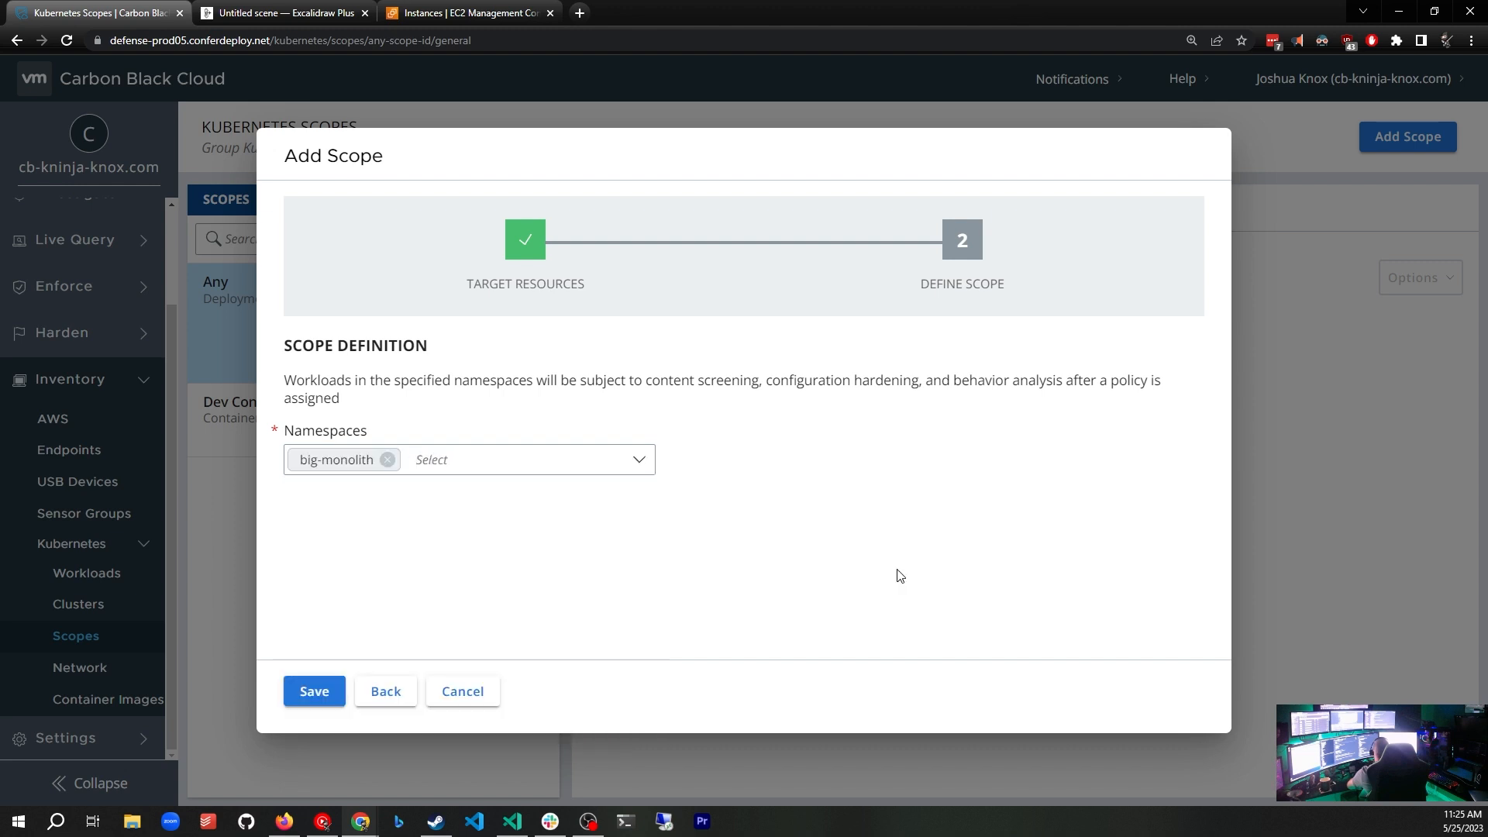
{"action": "left_click", "coordinate": [318, 691]}
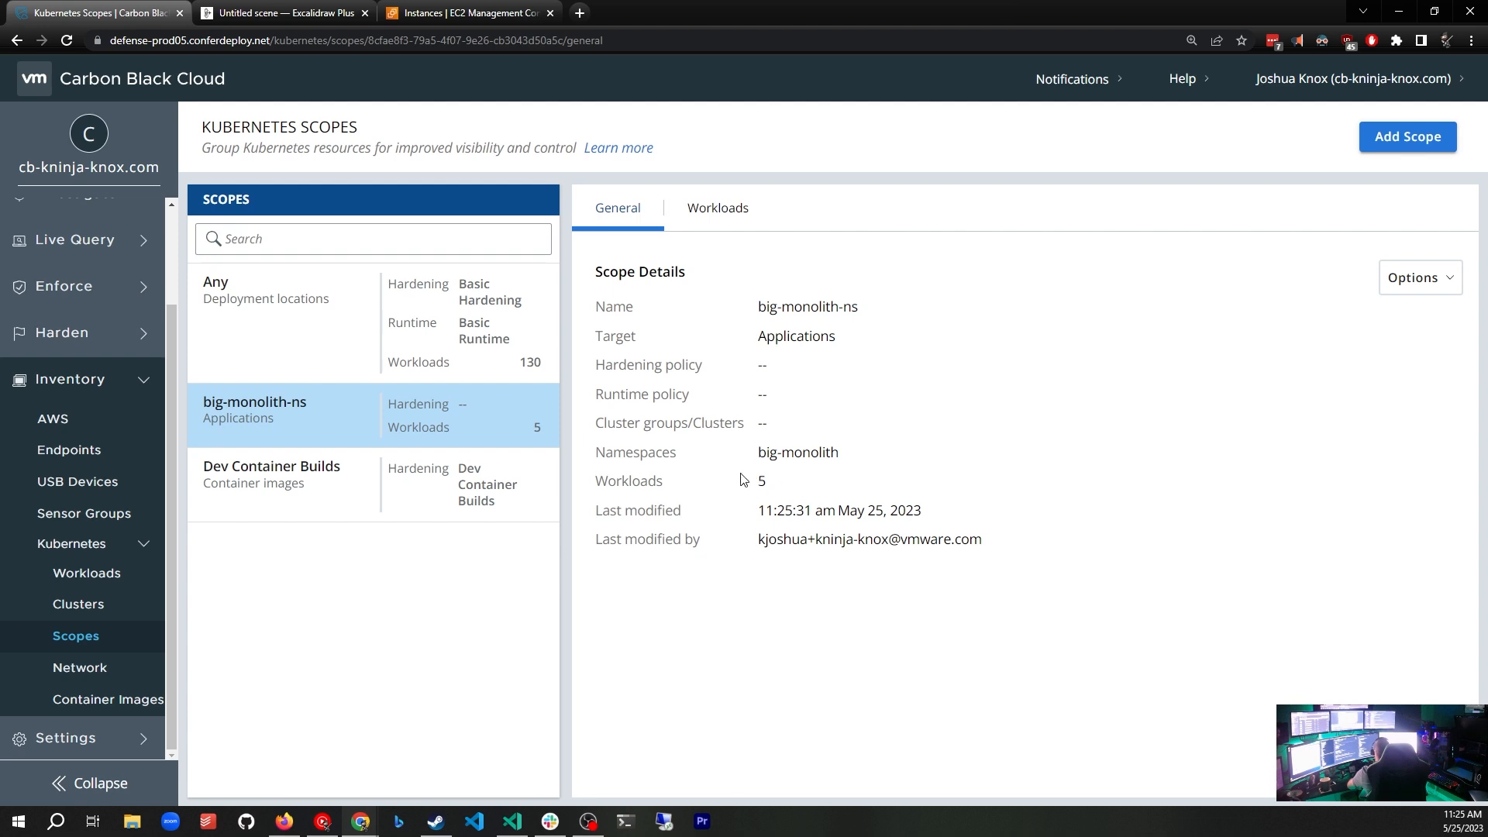
- Check the list of Kubernetes clusters and go back to the scopes
{"action": "left_click", "coordinate": [109, 605]}
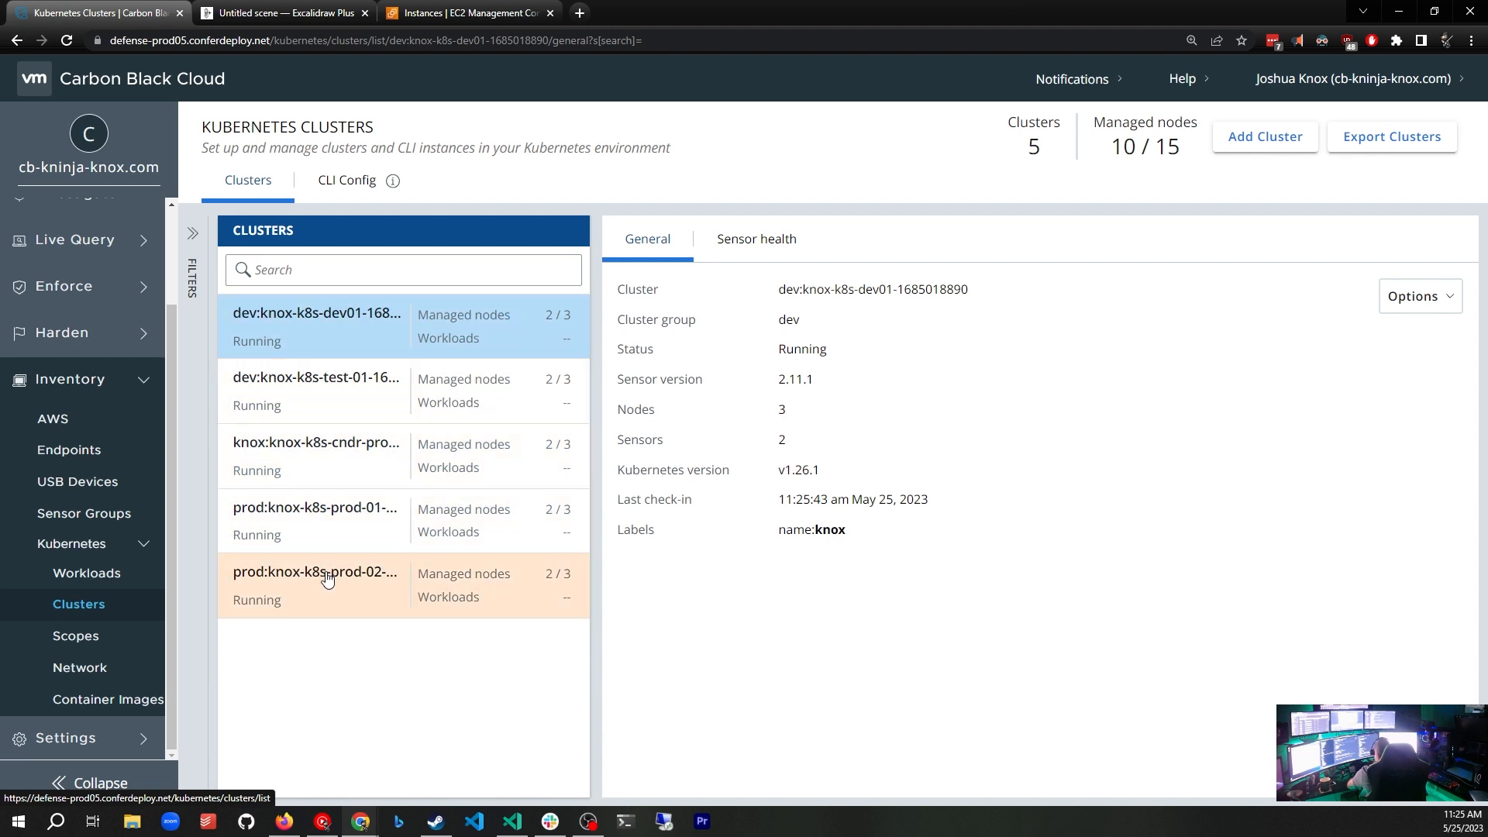
{"action": "left_click", "coordinate": [76, 637]}
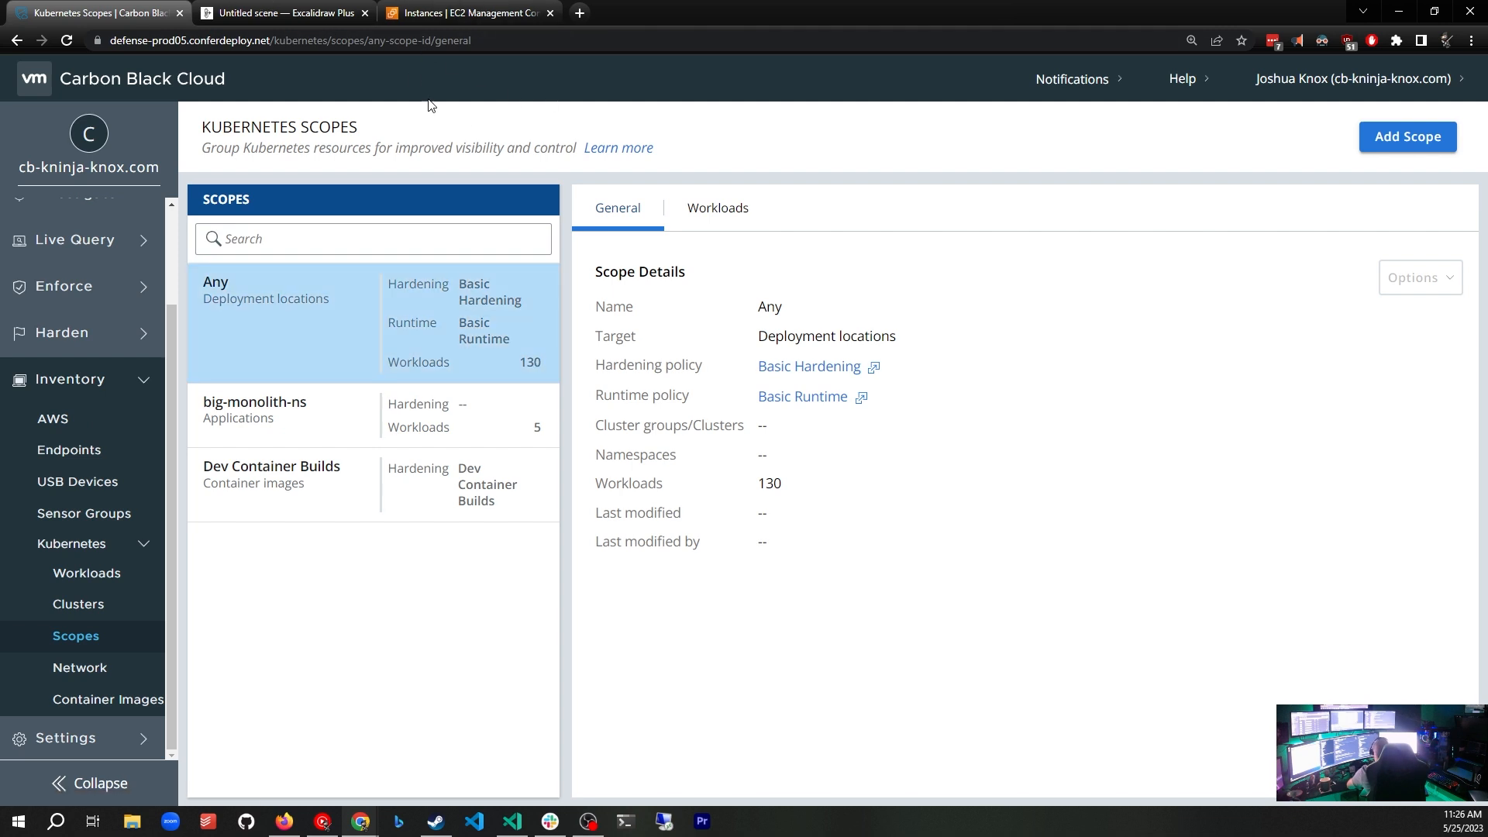
- Switch to the Excalidraw diagram and reshape the wide rectangle so that it encloses the whole prod label group
{"action": "left_click", "coordinate": [295, 13]}
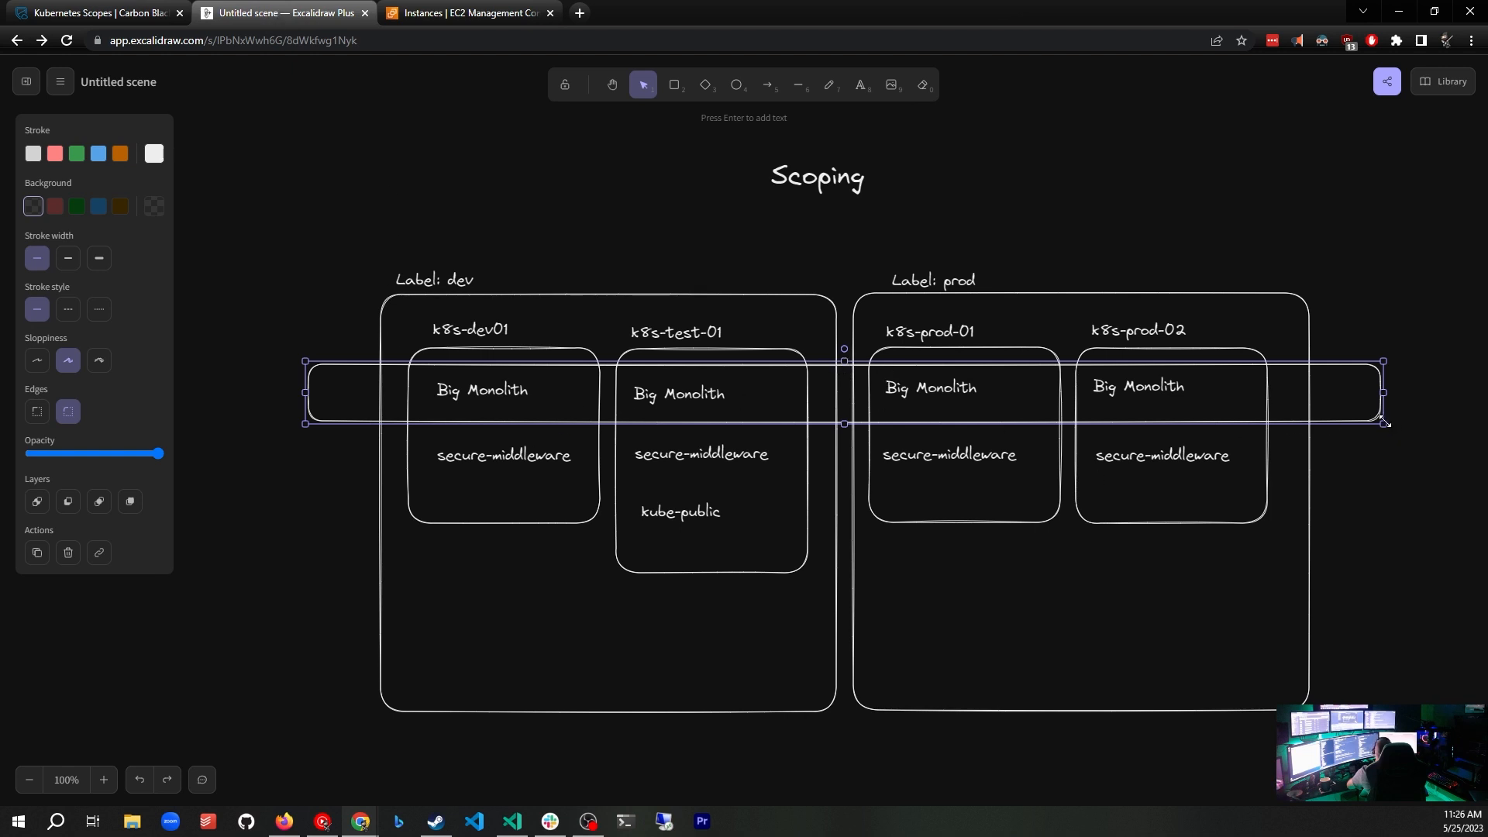
{"action": "left_click_drag", "start_coordinate": [305, 423], "coordinate": [843, 776]}
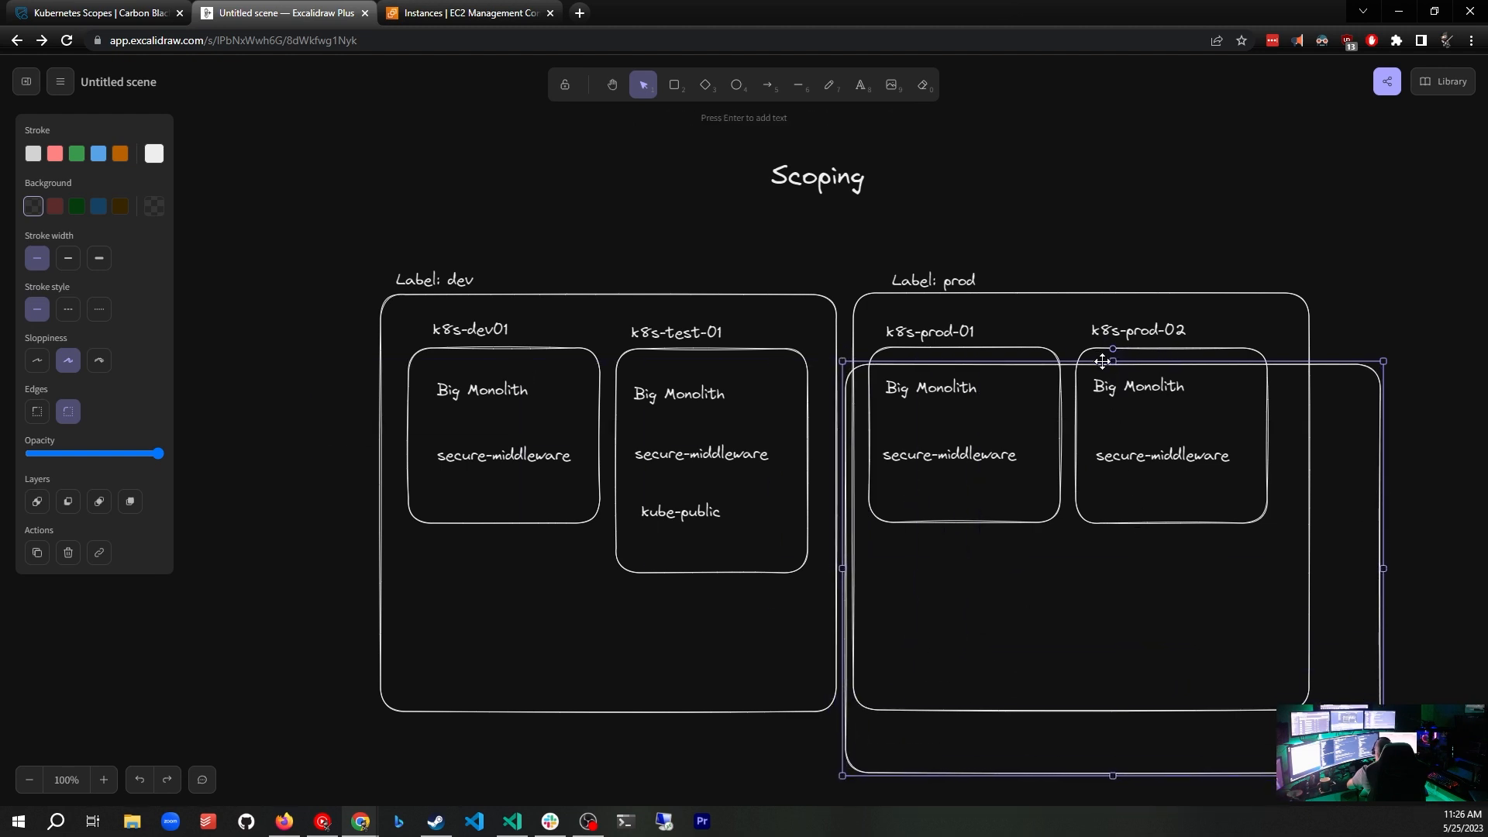
{"action": "left_click_drag", "start_coordinate": [1113, 361], "coordinate": [1114, 203]}
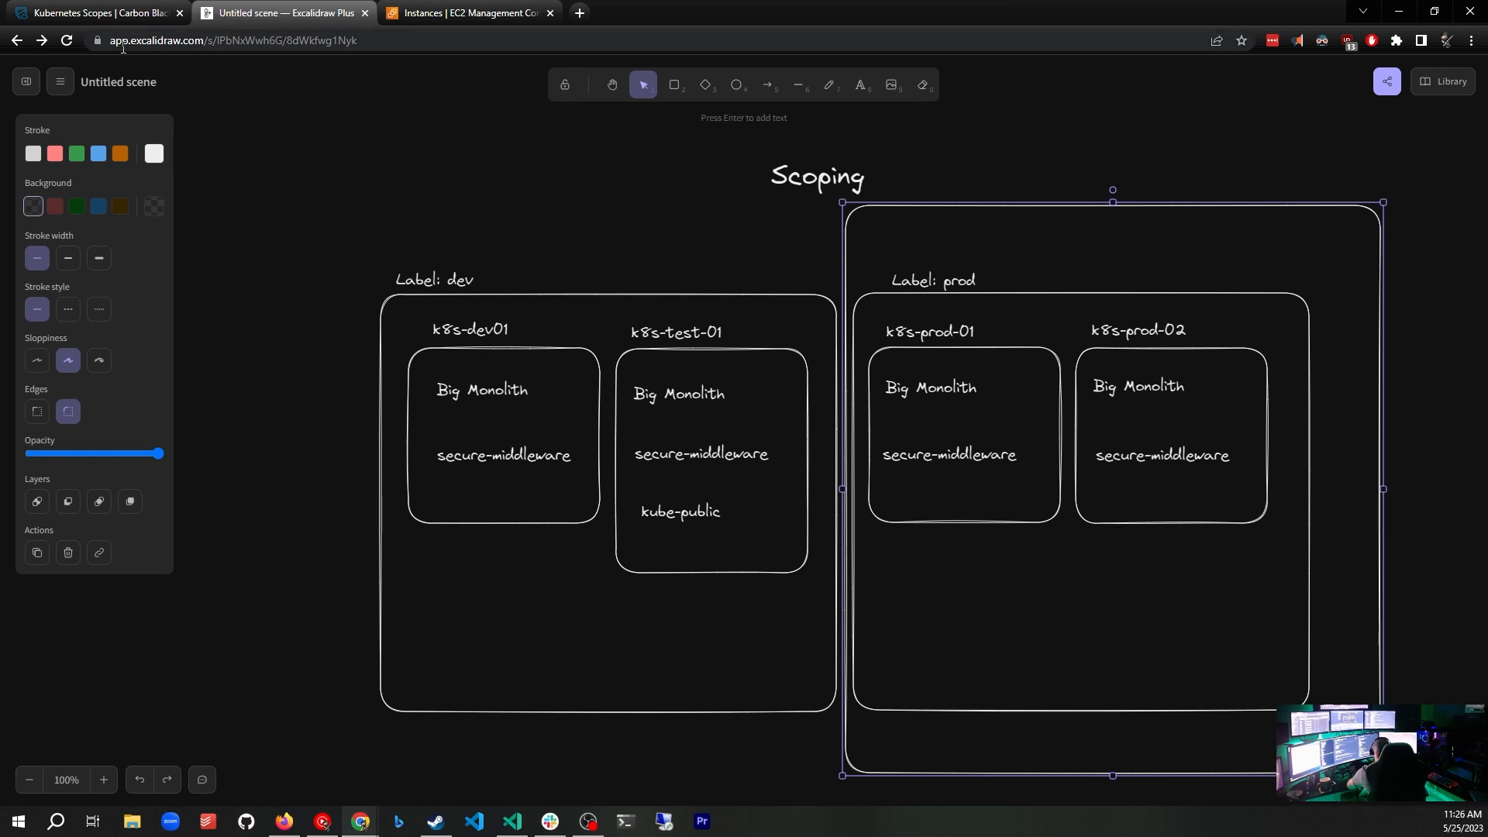
- Back in Carbon Black Cloud, start a new scope named prod-cluster-group that targets deployment locations, and continue to its definition
{"action": "left_click", "coordinate": [120, 14]}
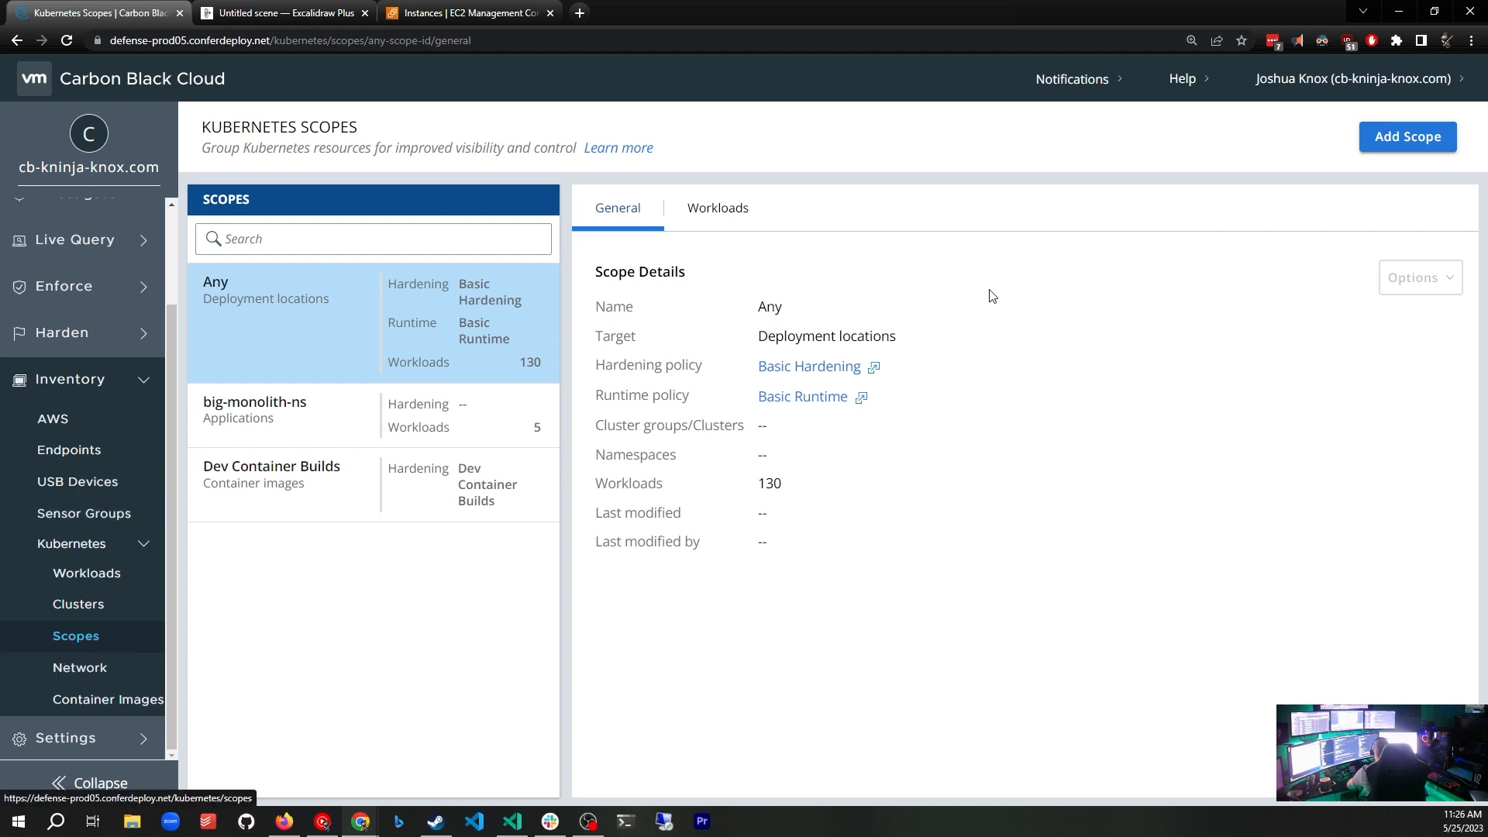
{"action": "left_click", "coordinate": [1389, 142]}
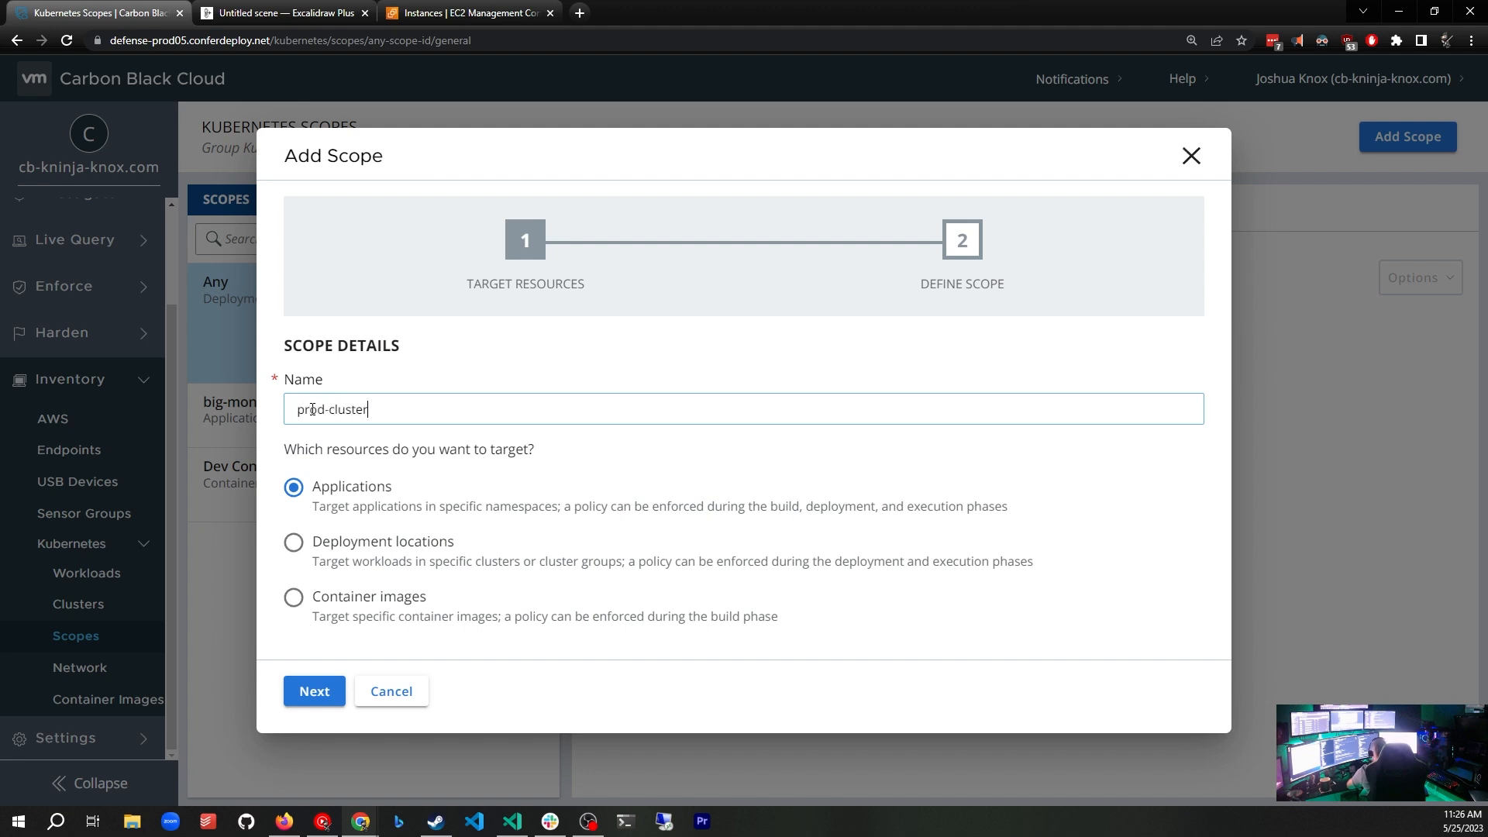
{"action": "type", "text": "oup"}
{"action": "left_click", "coordinate": [291, 544]}
{"action": "left_click", "coordinate": [317, 700]}
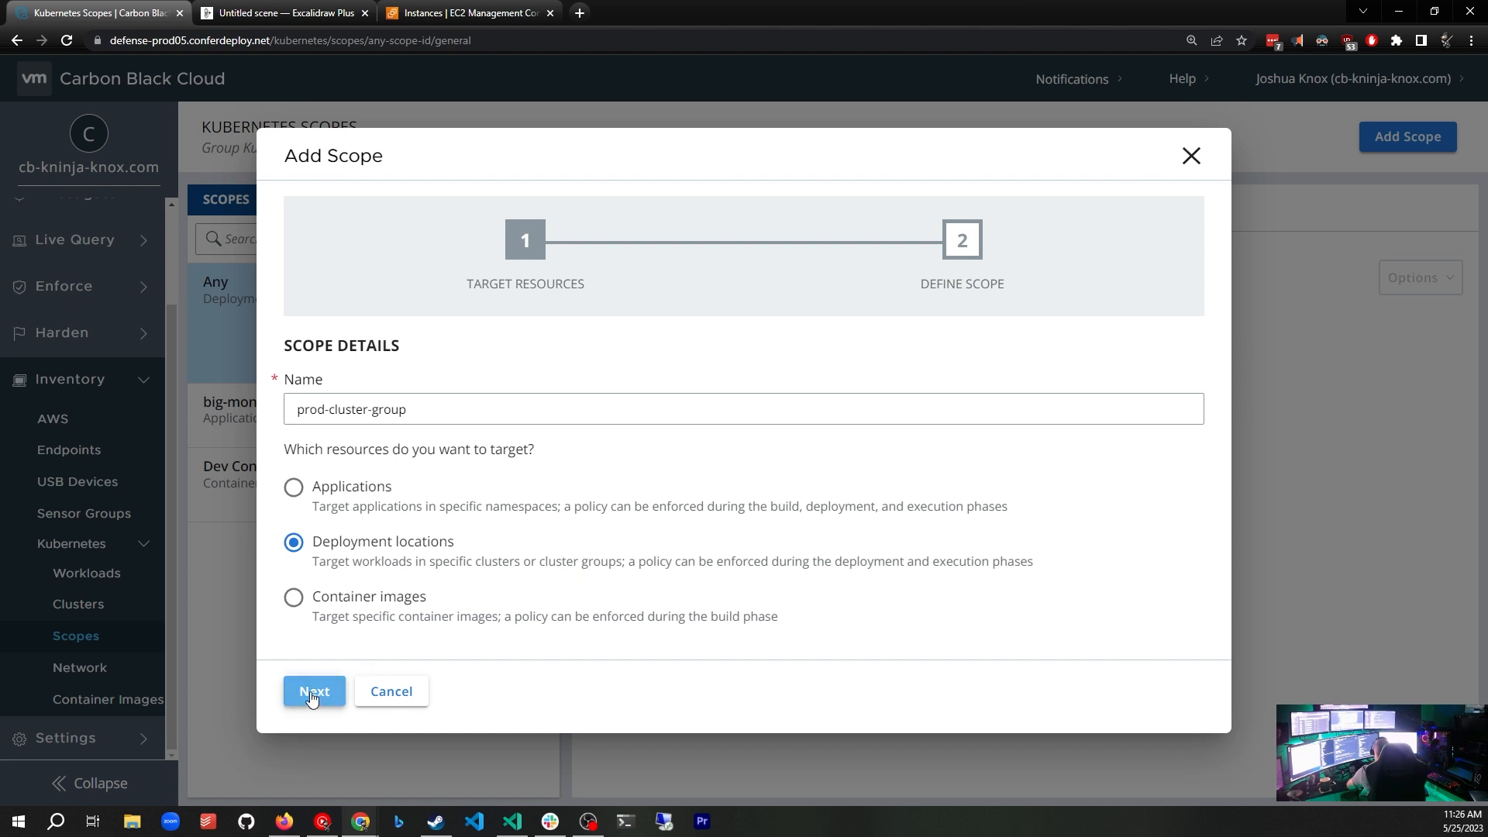
{"action": "left_click", "coordinate": [312, 697]}
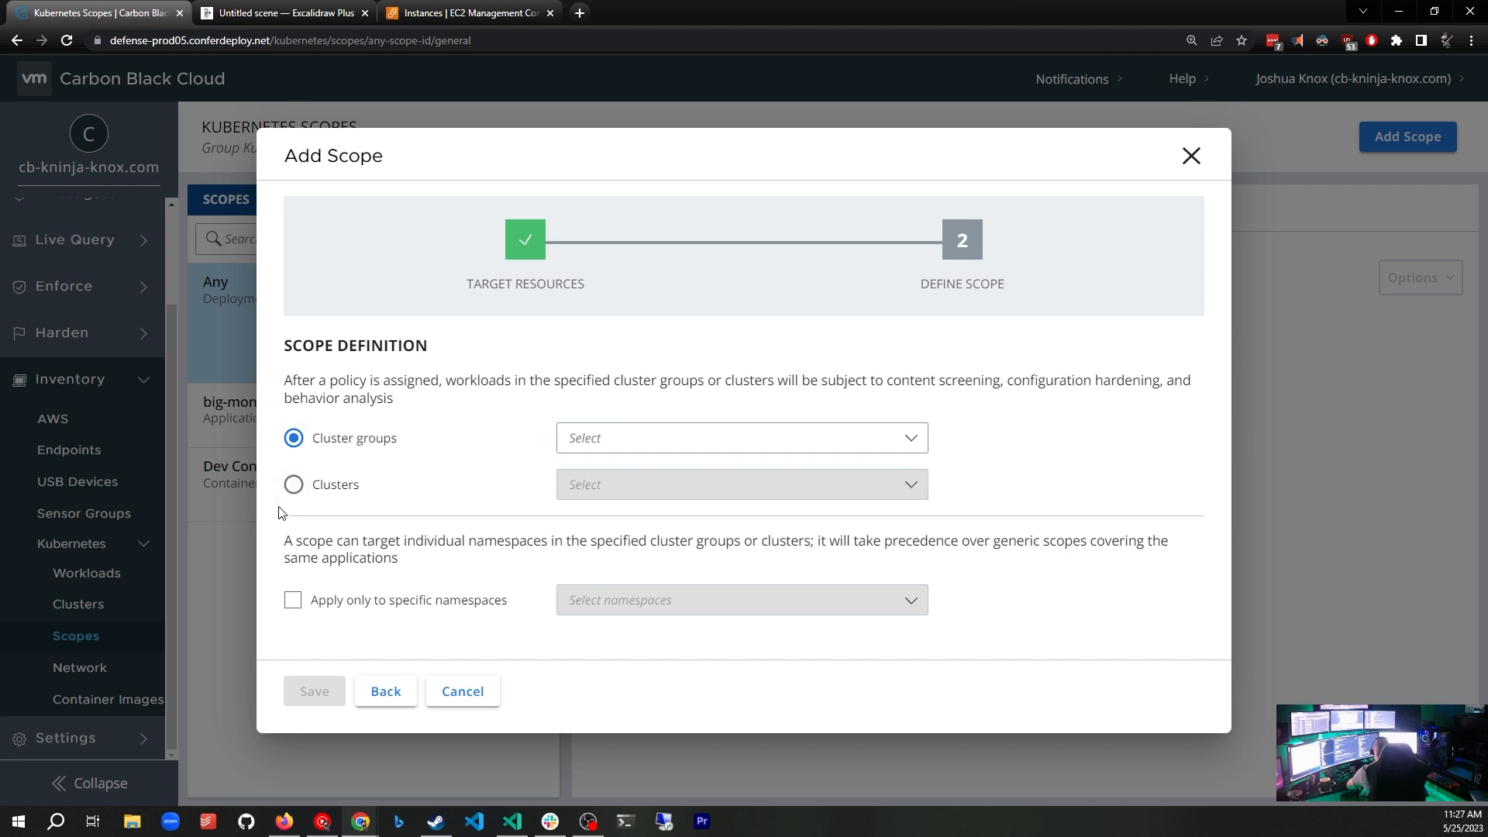
- Examine which individual clusters can be targeted in the scope definition, without choosing any
{"action": "left_click", "coordinate": [294, 486]}
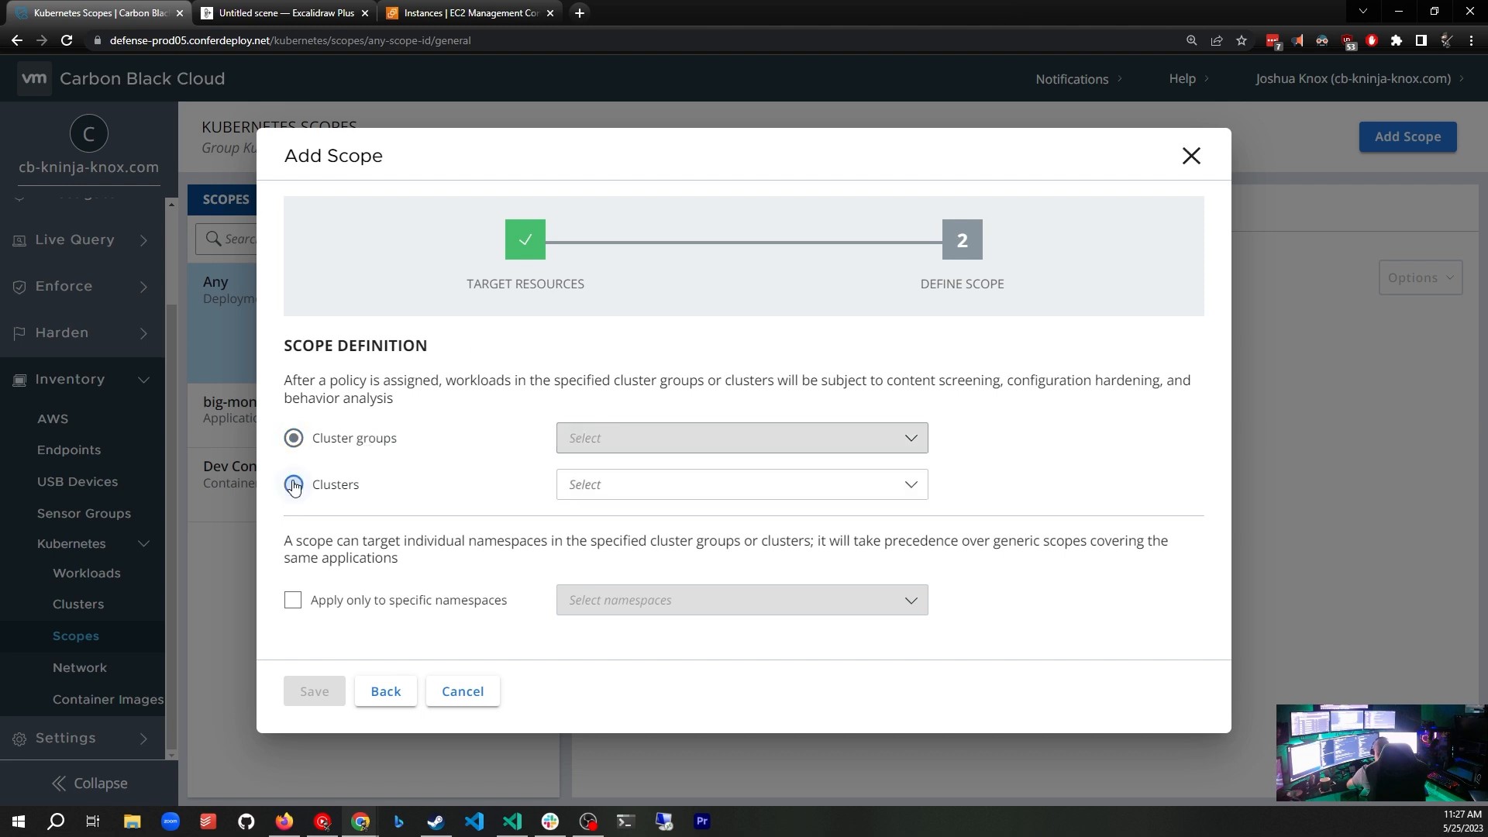
{"action": "left_click", "coordinate": [721, 489]}
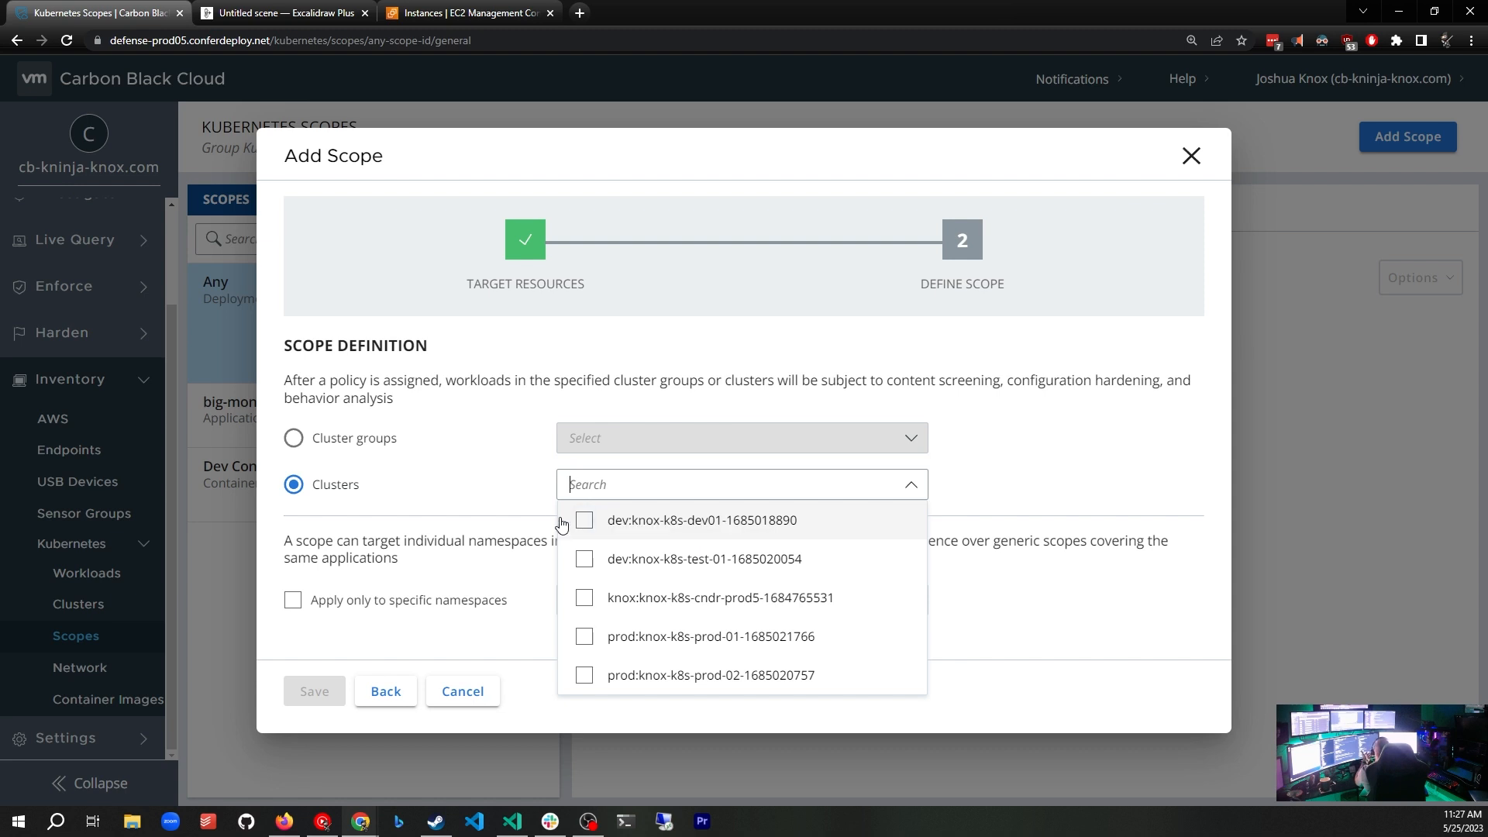
{"action": "left_click", "coordinate": [533, 502]}
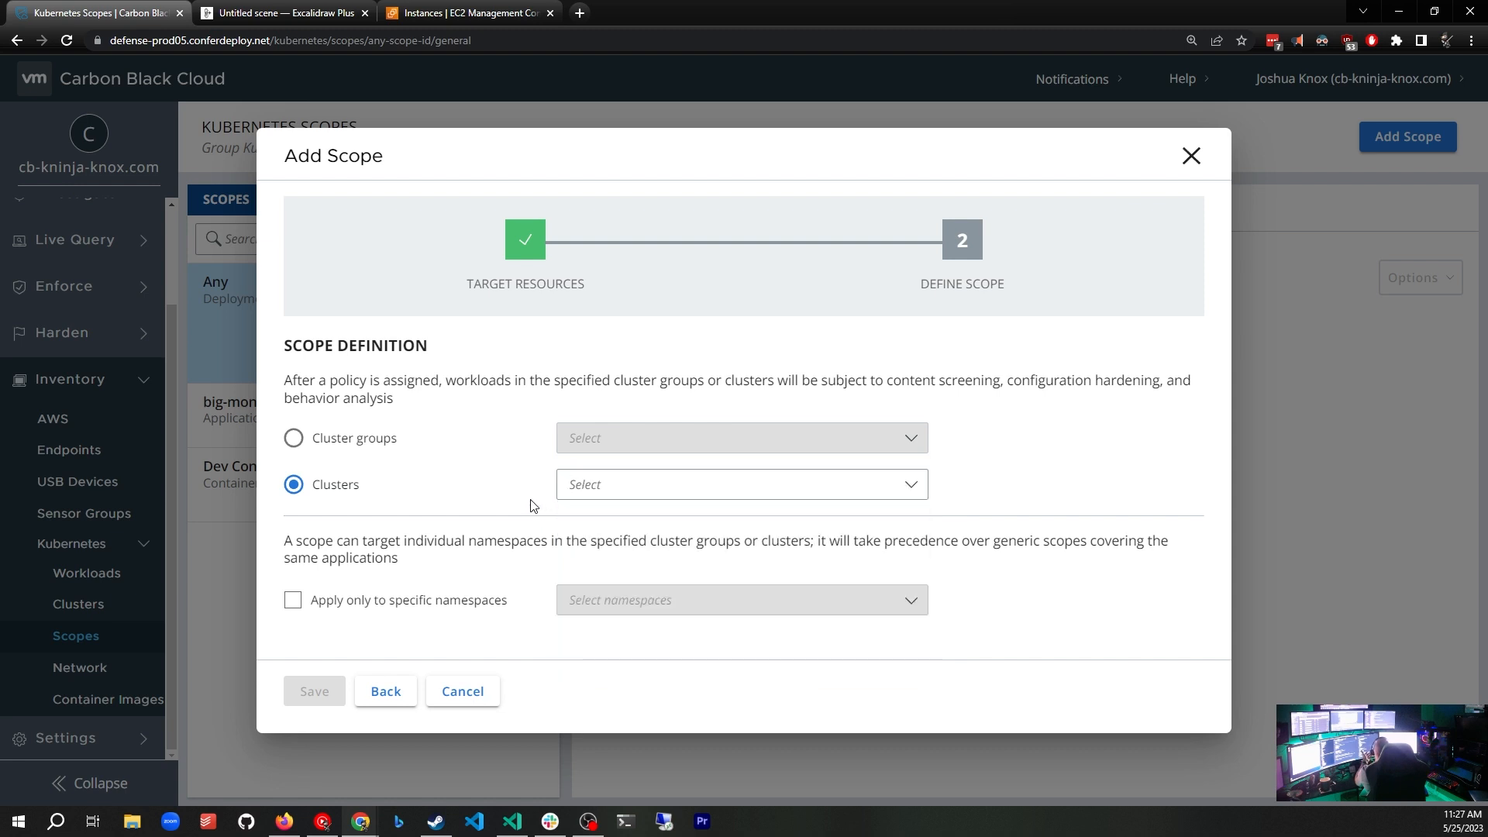
- Define the scope by cluster groups with the prod group selected, and save it
{"action": "left_click", "coordinate": [299, 443]}
{"action": "left_click", "coordinate": [680, 436]}
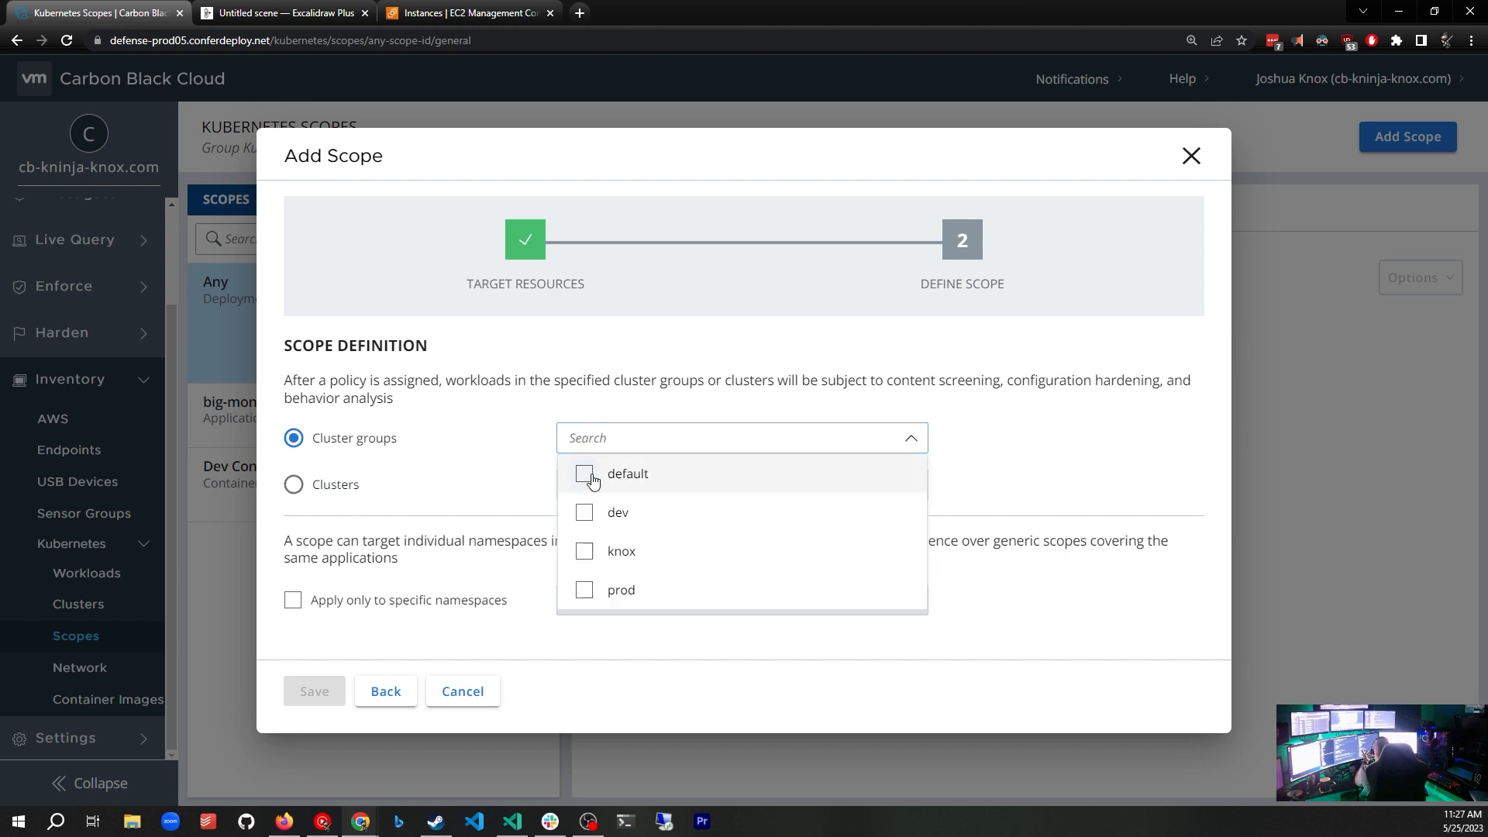
{"action": "left_click", "coordinate": [586, 592]}
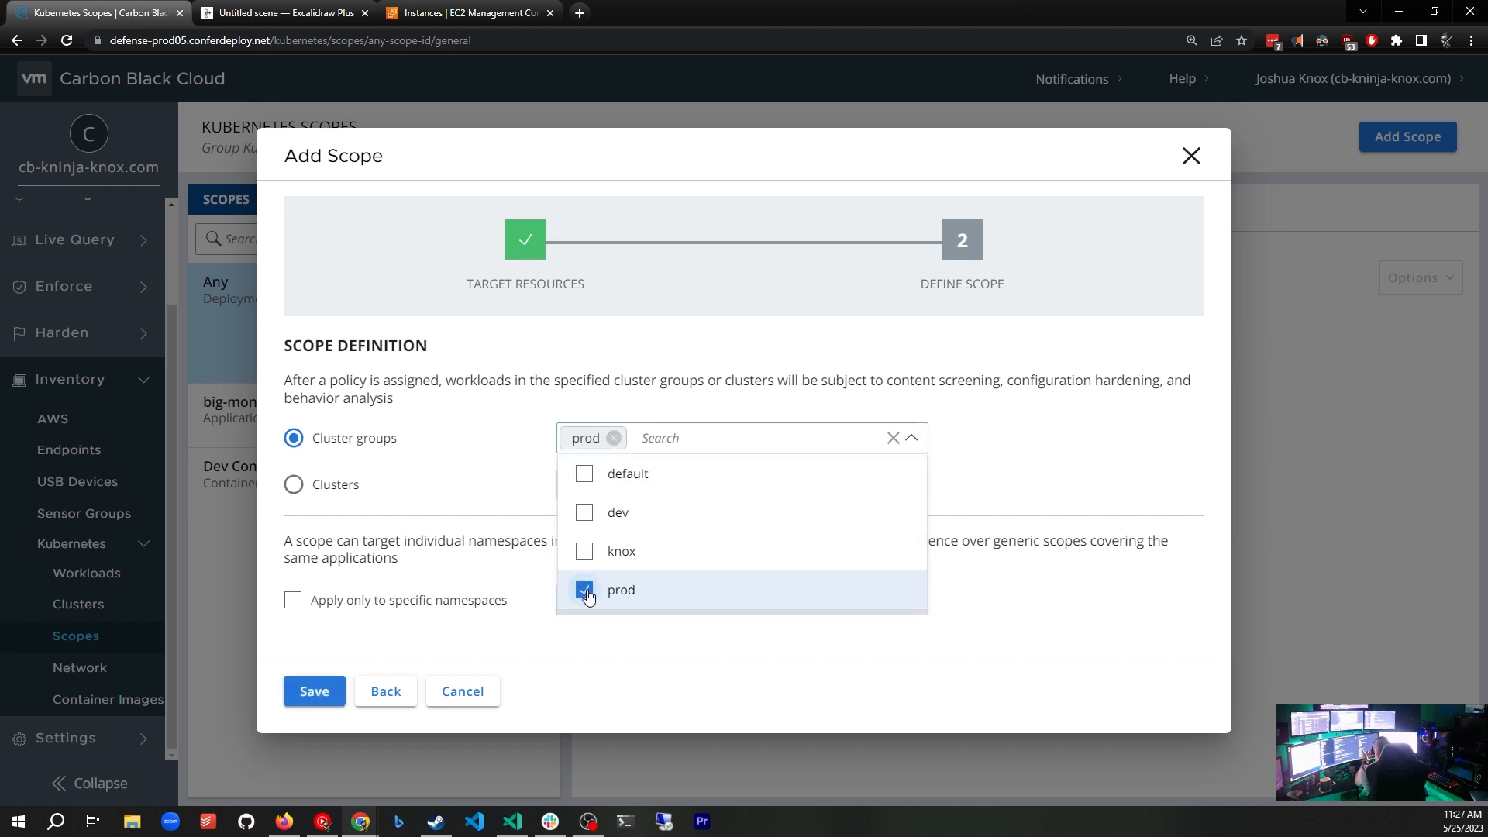
{"action": "left_click", "coordinate": [682, 396]}
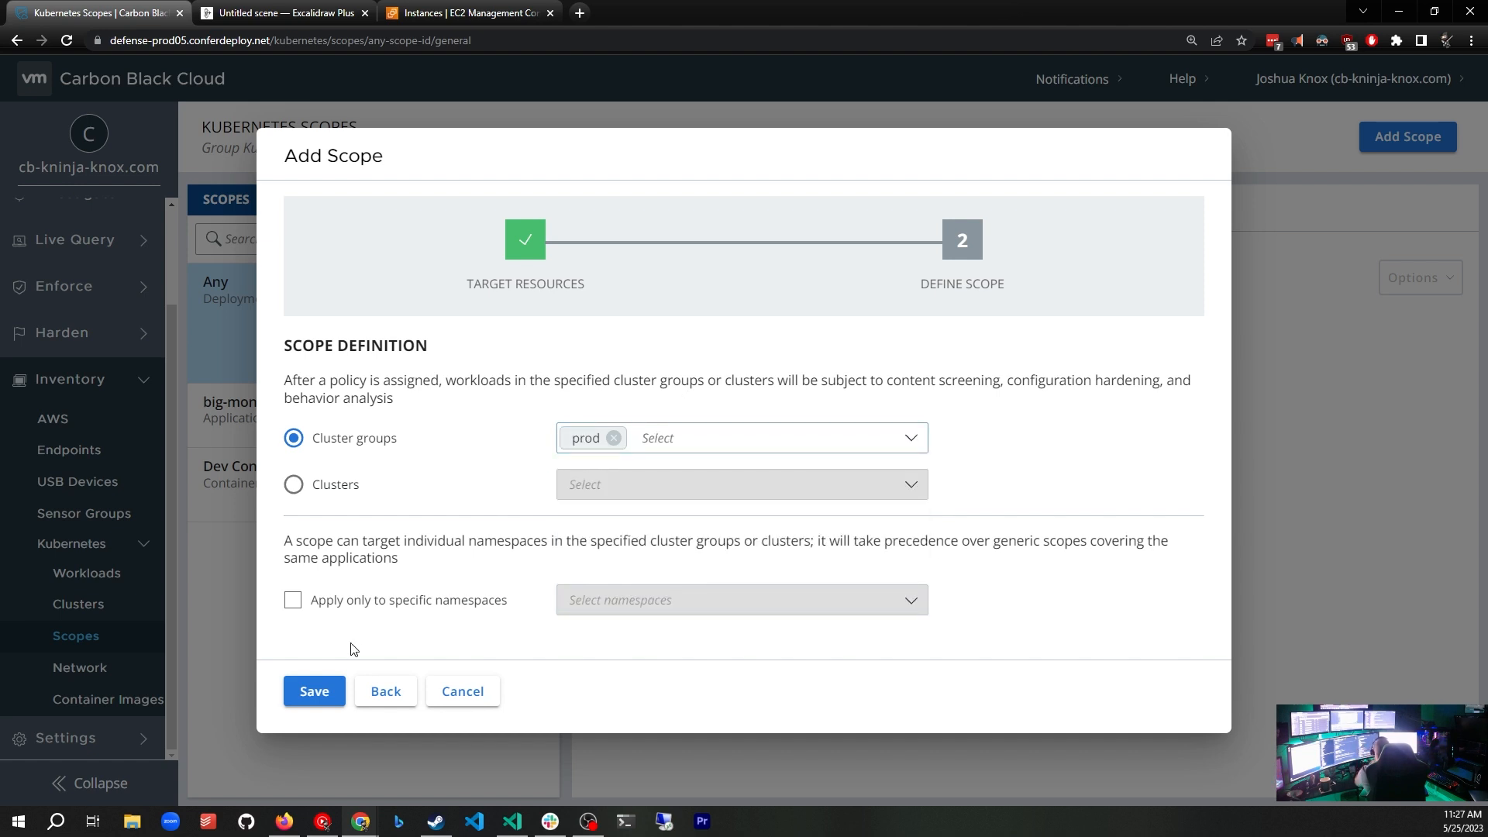
{"action": "left_click", "coordinate": [309, 694]}
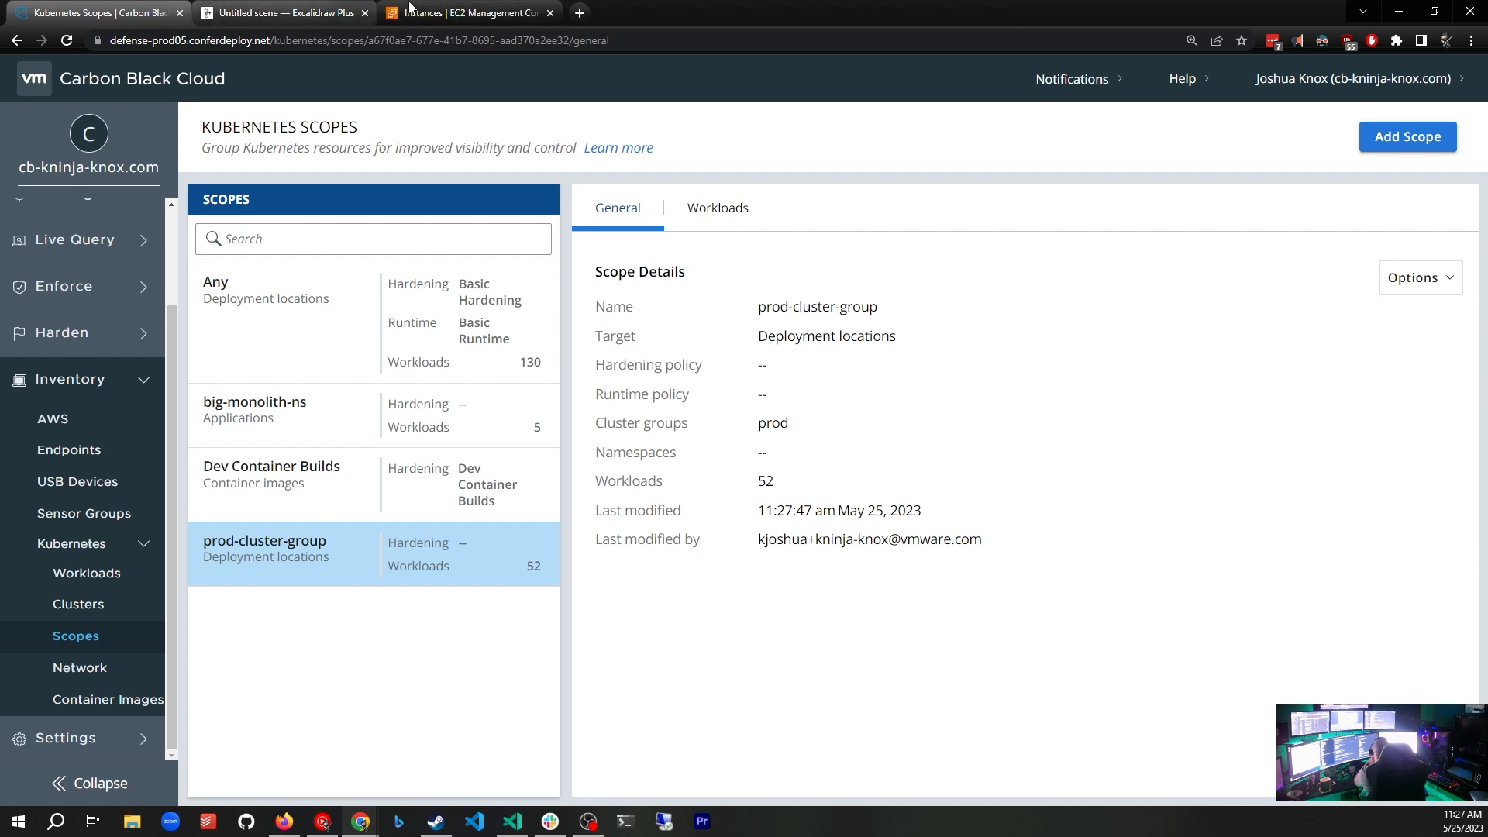
- Review the scoping diagram in Excalidraw and return to the Kubernetes scopes in Carbon Black Cloud
{"action": "left_click", "coordinate": [302, 15]}
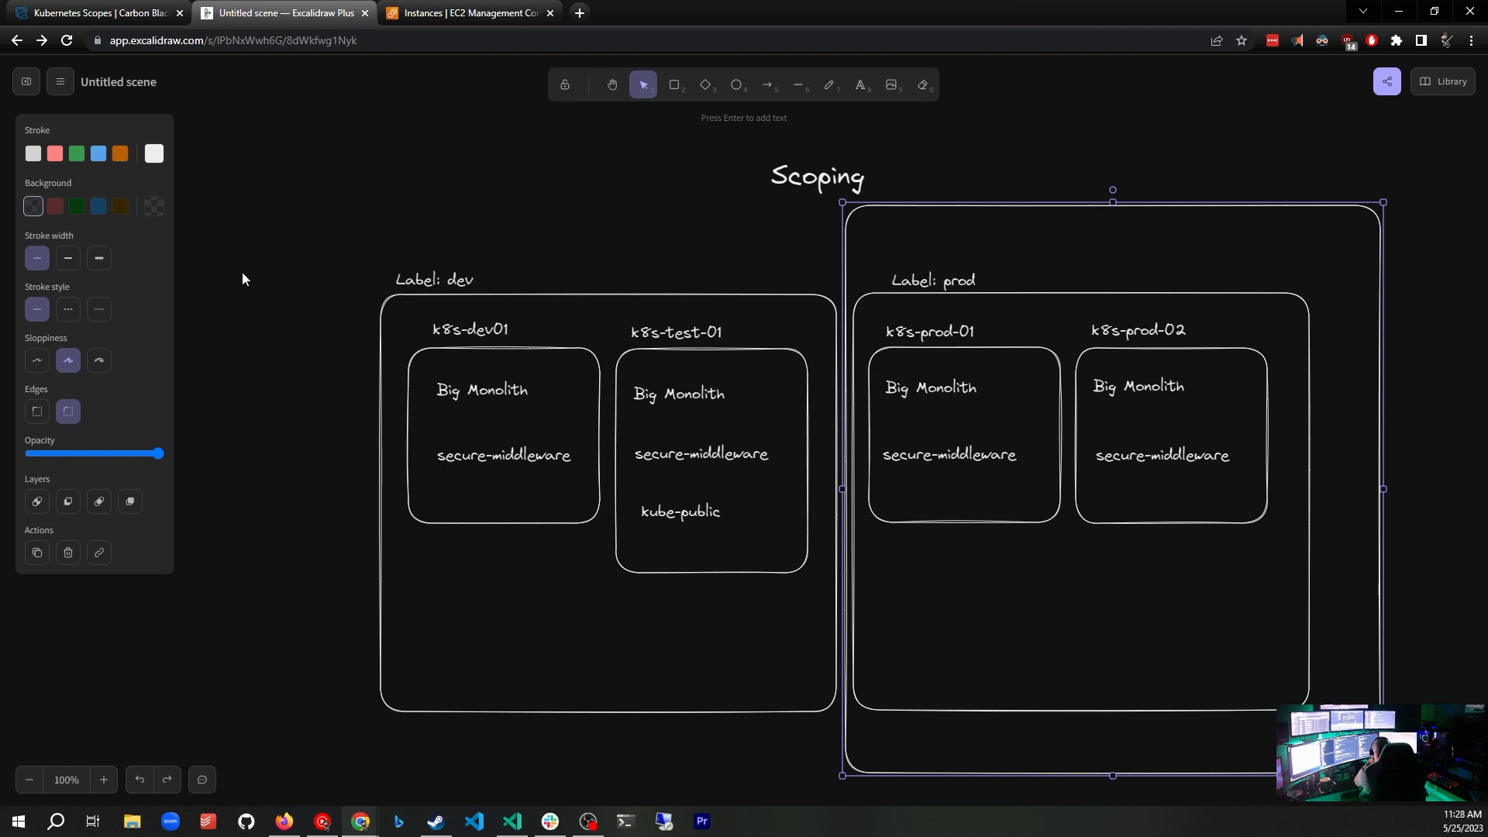
{"action": "left_click", "coordinate": [72, 17]}
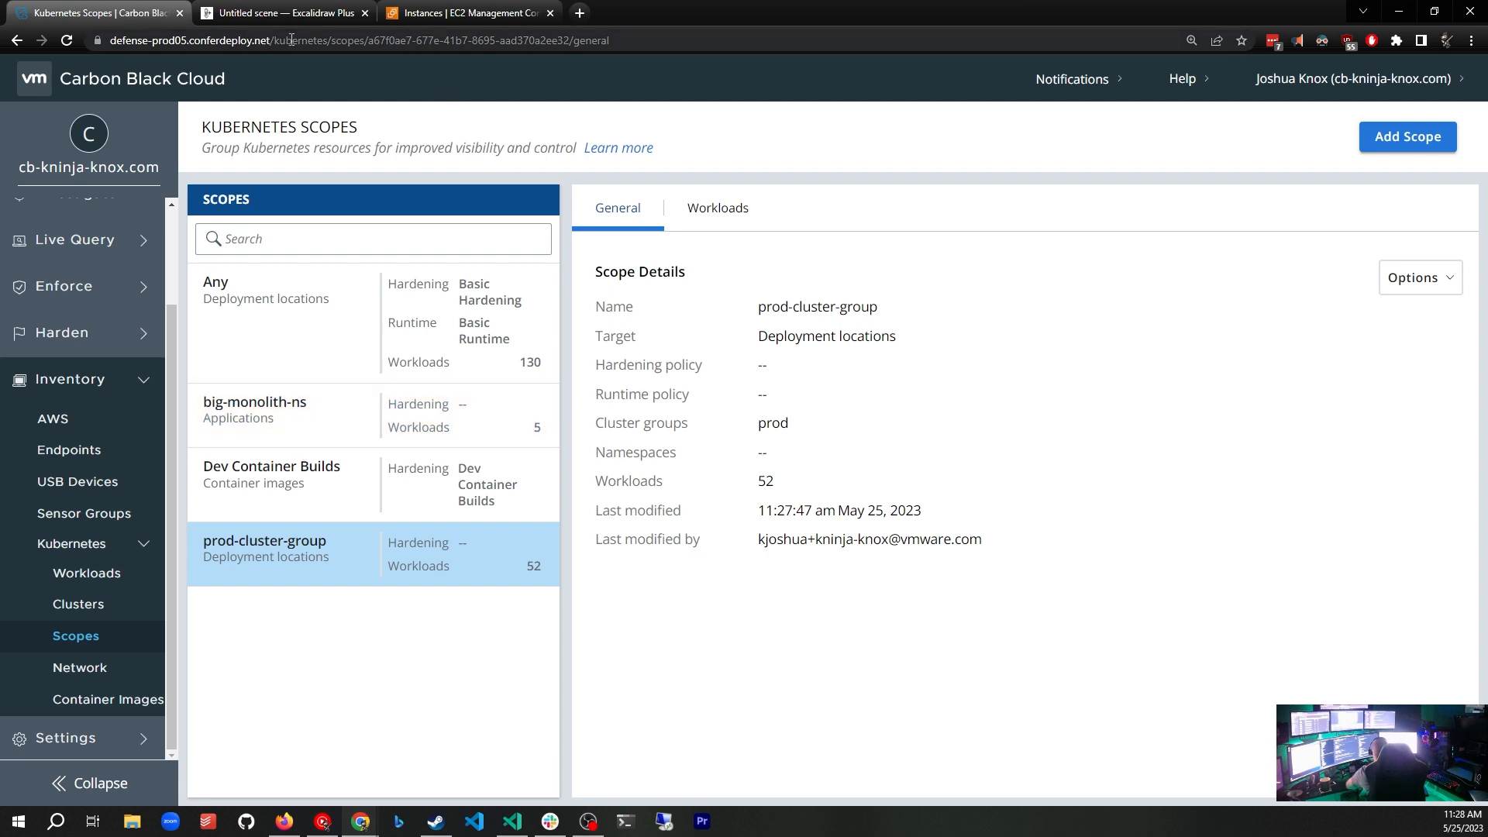
- In the Excalidraw diagram, move the large highlight rectangle onto the dev group and shrink it to a band around both secure-middleware entries
{"action": "left_click", "coordinate": [269, 14]}
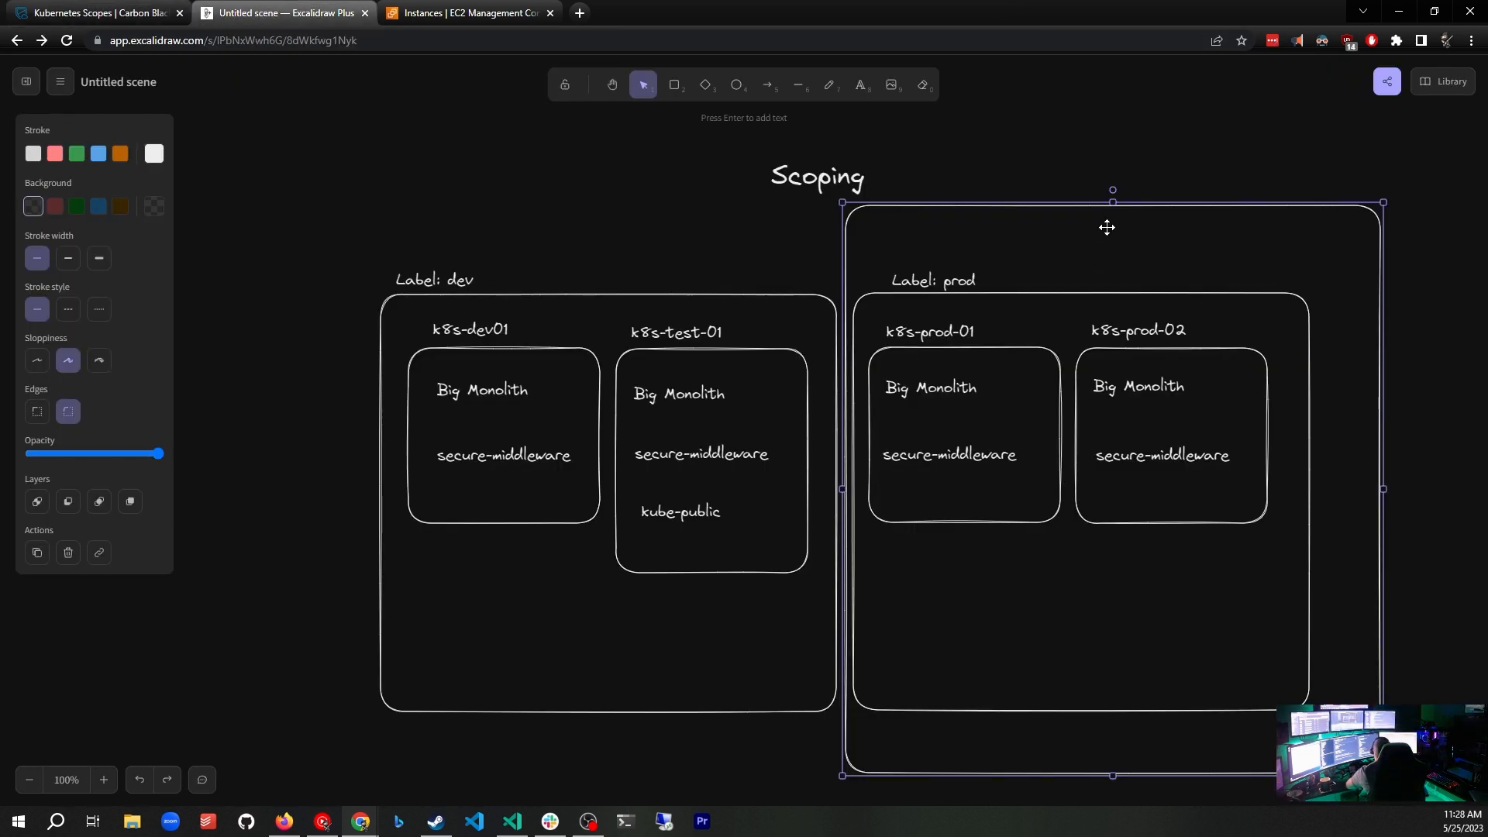
{"action": "left_click_drag", "start_coordinate": [1111, 201], "coordinate": [586, 419]}
{"action": "left_click_drag", "start_coordinate": [589, 416], "coordinate": [589, 415]}
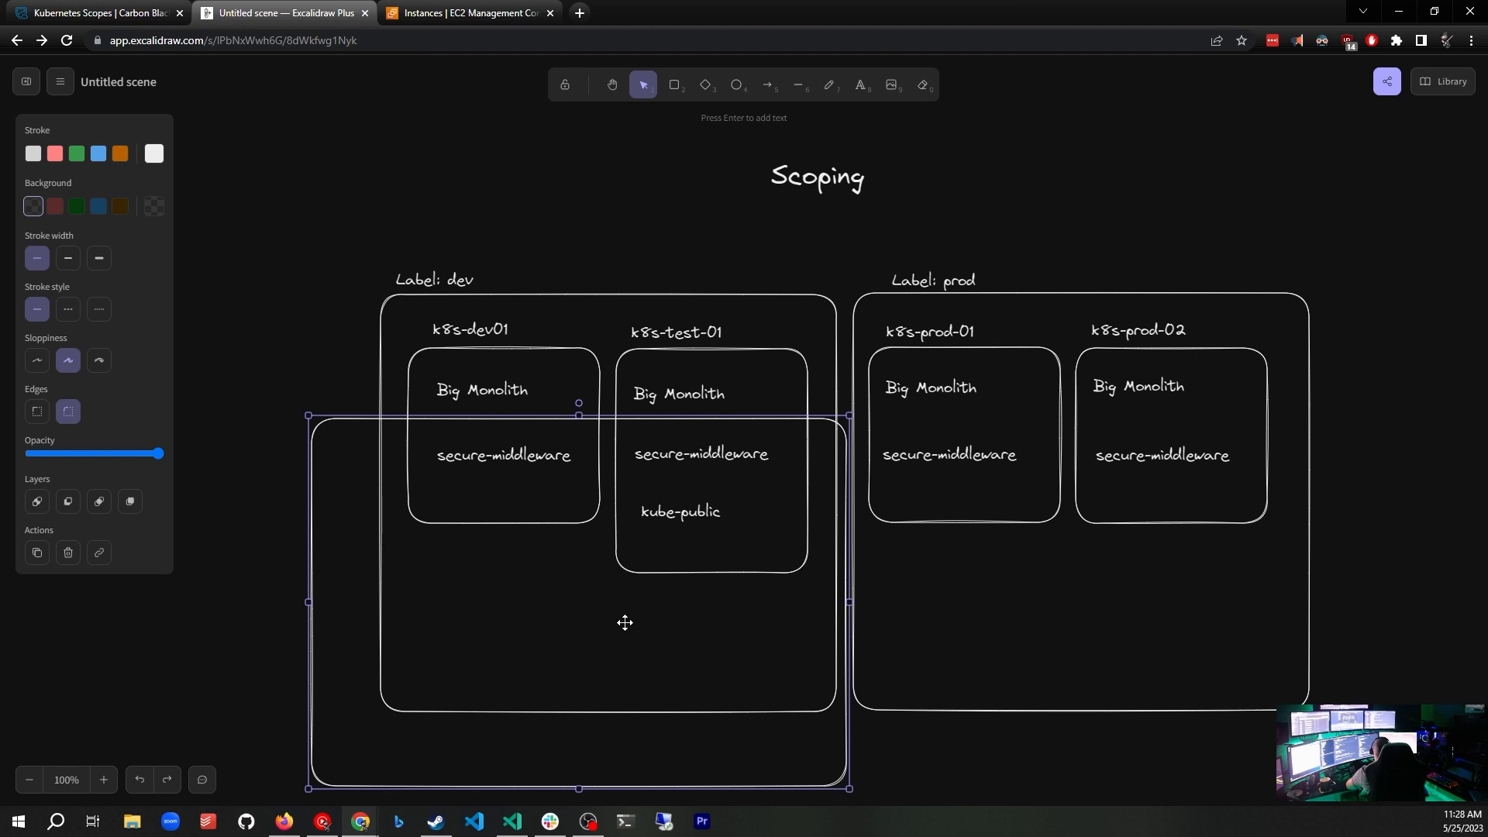
{"action": "left_click_drag", "start_coordinate": [579, 789], "coordinate": [548, 488]}
{"action": "left_click_drag", "start_coordinate": [515, 422], "coordinate": [515, 425]}
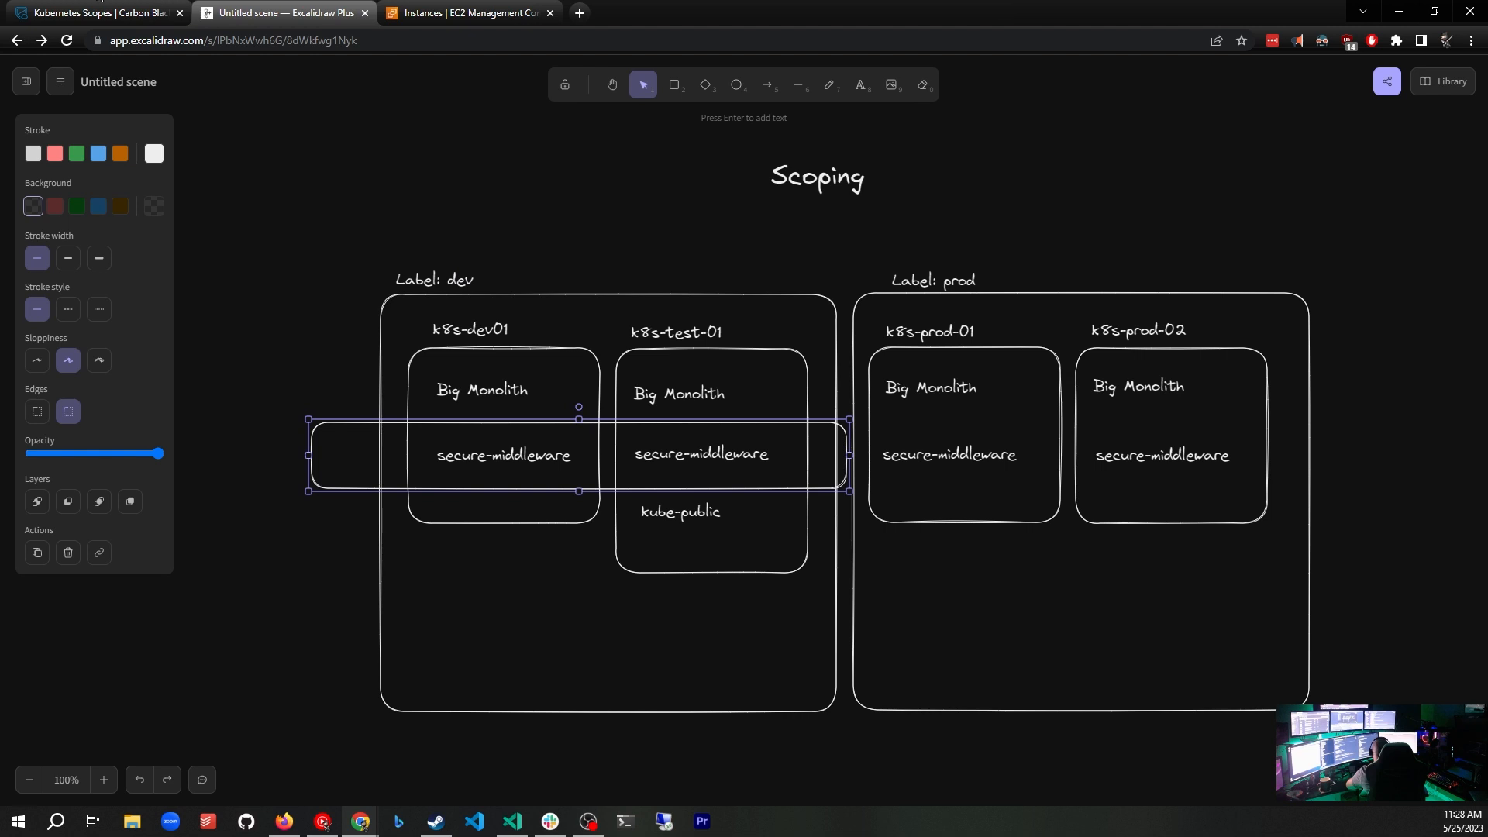
- Back in Carbon Black Cloud, start a scope named dev-cluster-group-secure-middleware that targets deployment locations, and continue to its definition
{"action": "left_click", "coordinate": [93, 11]}
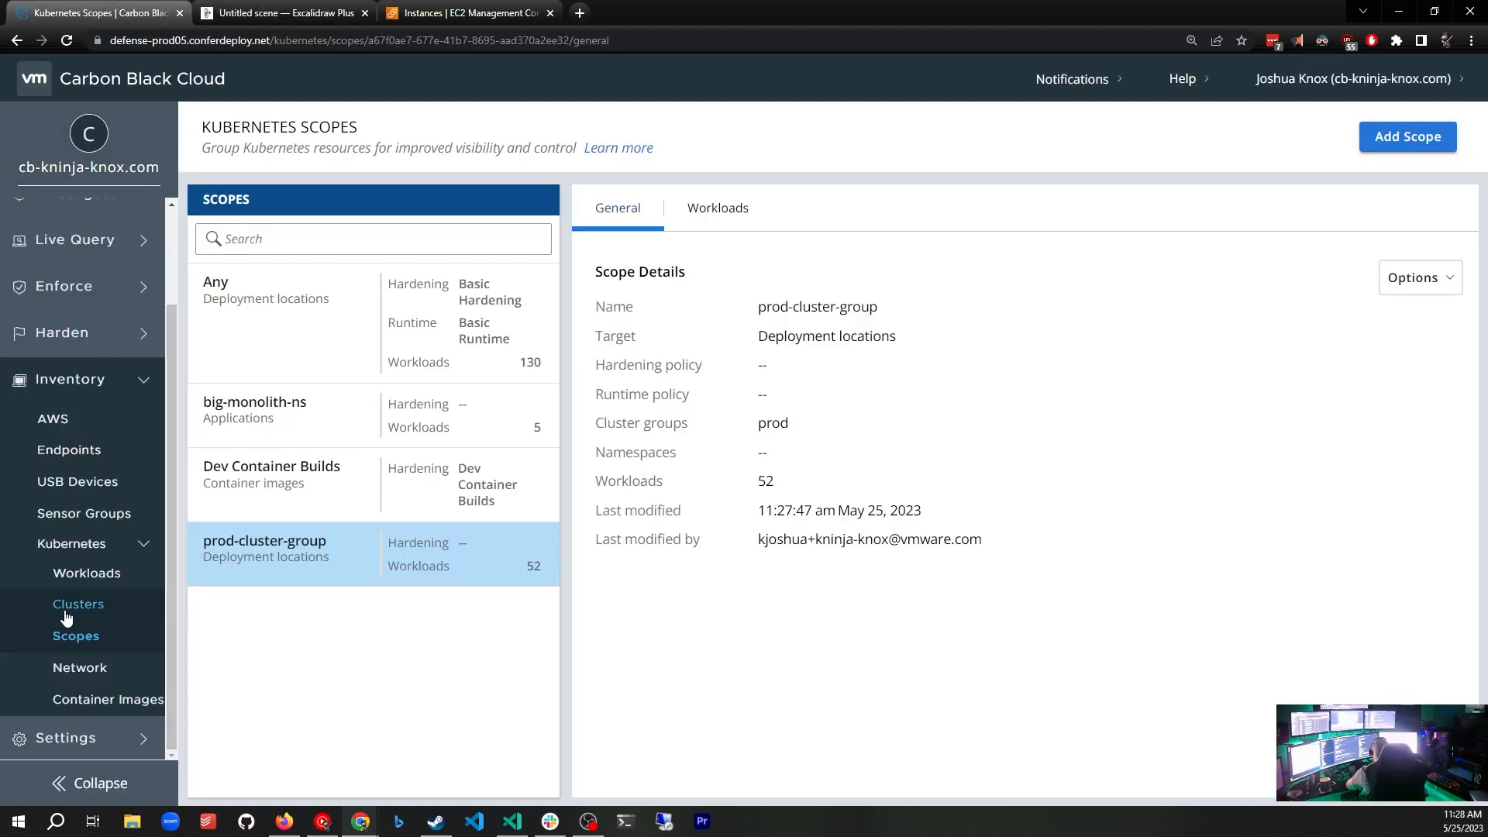
{"action": "left_click", "coordinate": [69, 653]}
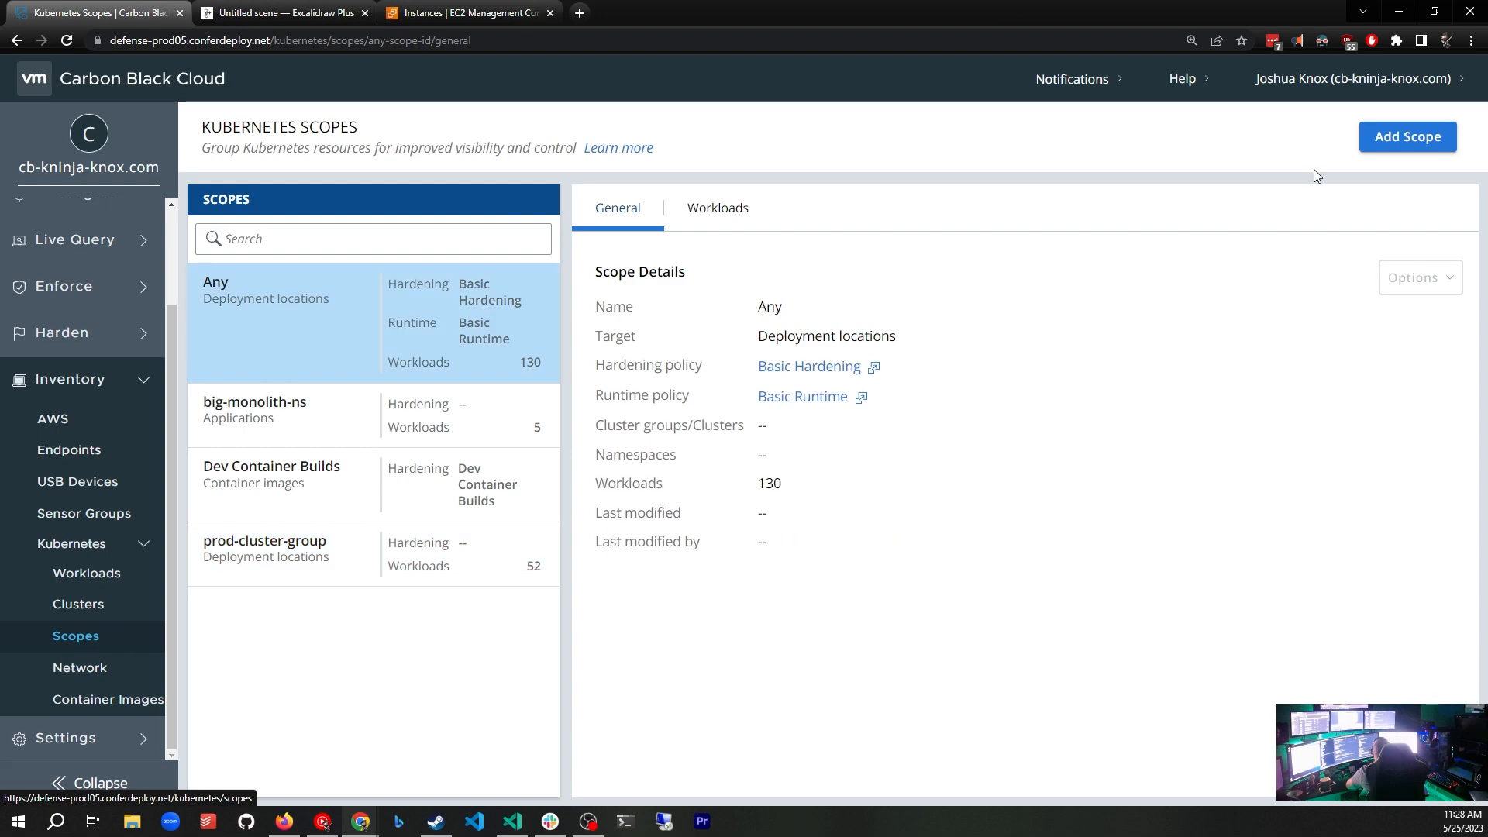
{"action": "left_click", "coordinate": [1397, 144]}
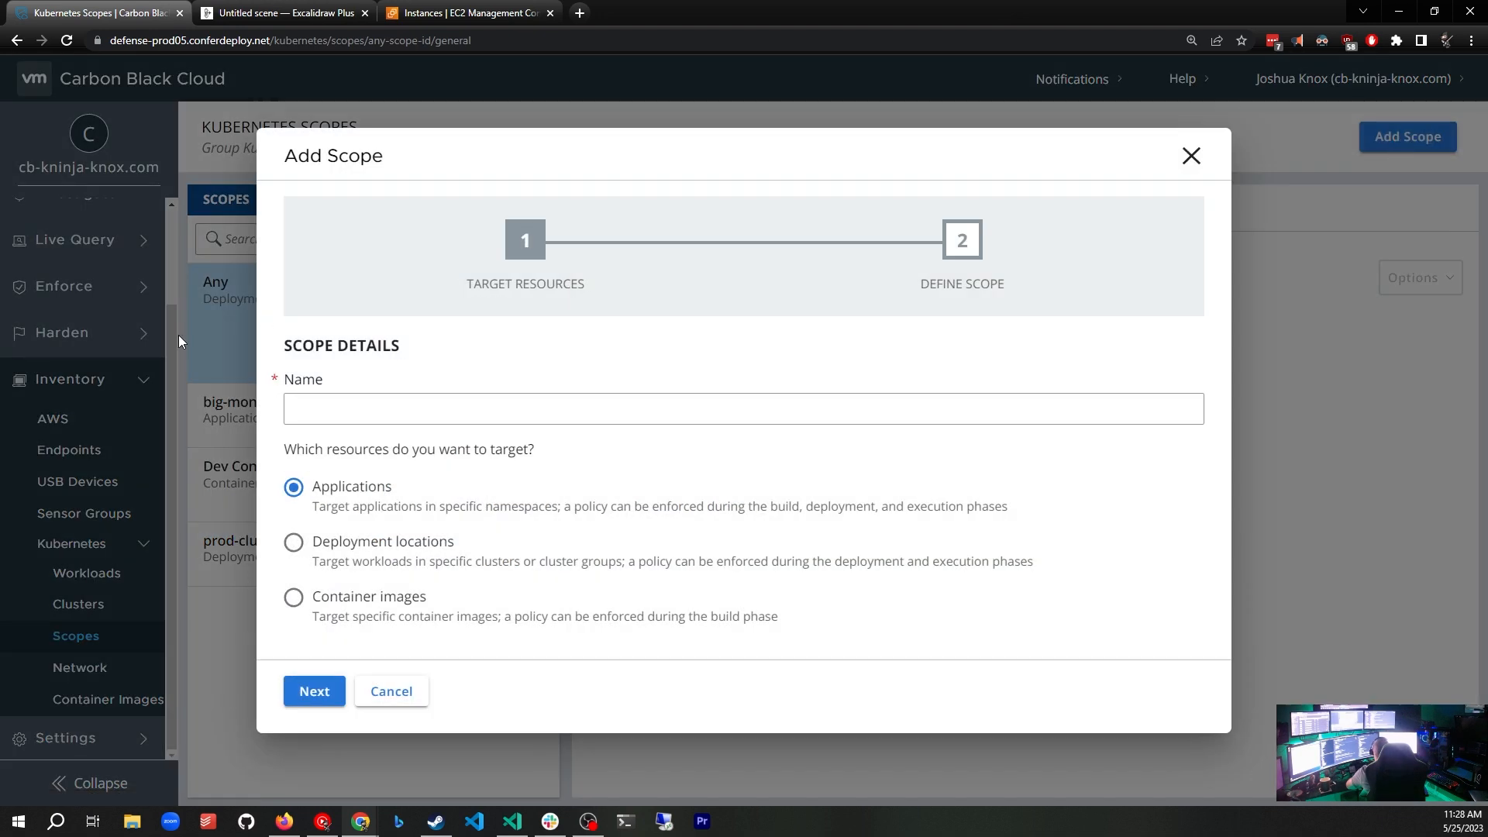
{"action": "type", "text": "d"}
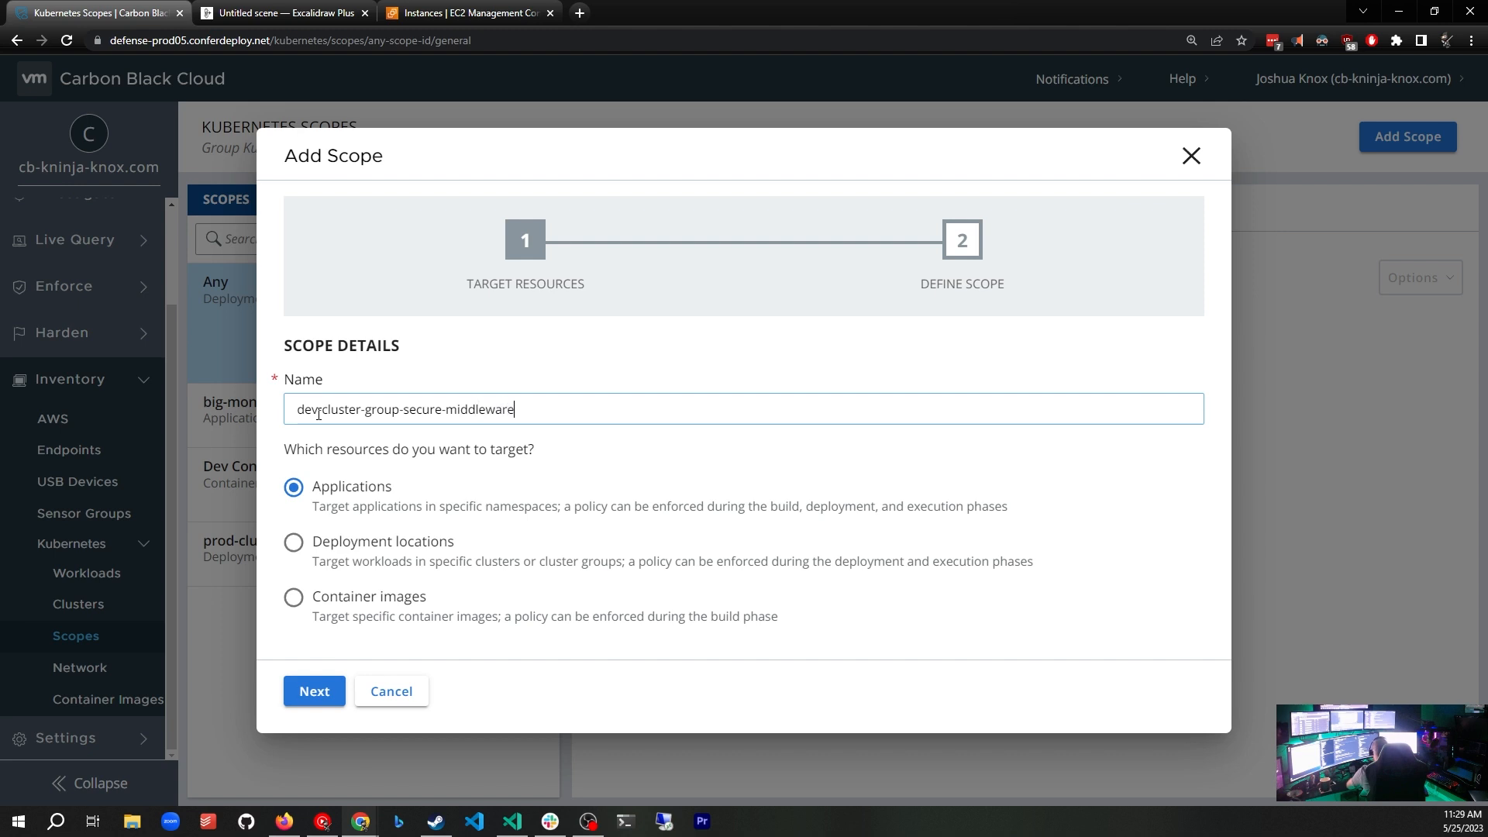
{"action": "left_click", "coordinate": [295, 544]}
{"action": "left_click", "coordinate": [309, 693]}
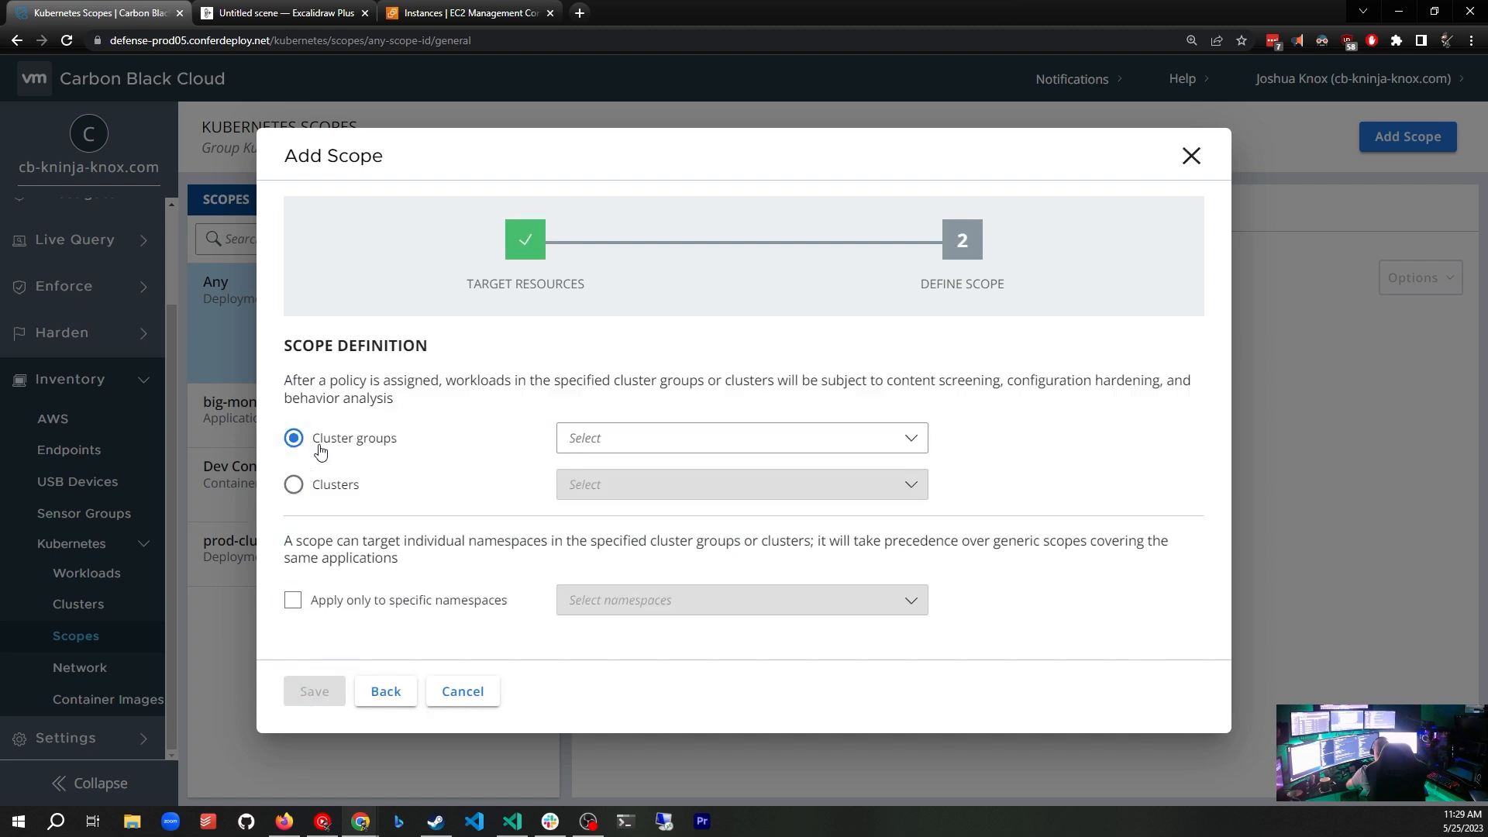
- Define the scope by the dev cluster group, restrict it to the secure-middleware namespace, and save it
{"action": "left_click", "coordinate": [601, 438]}
{"action": "left_click", "coordinate": [583, 515]}
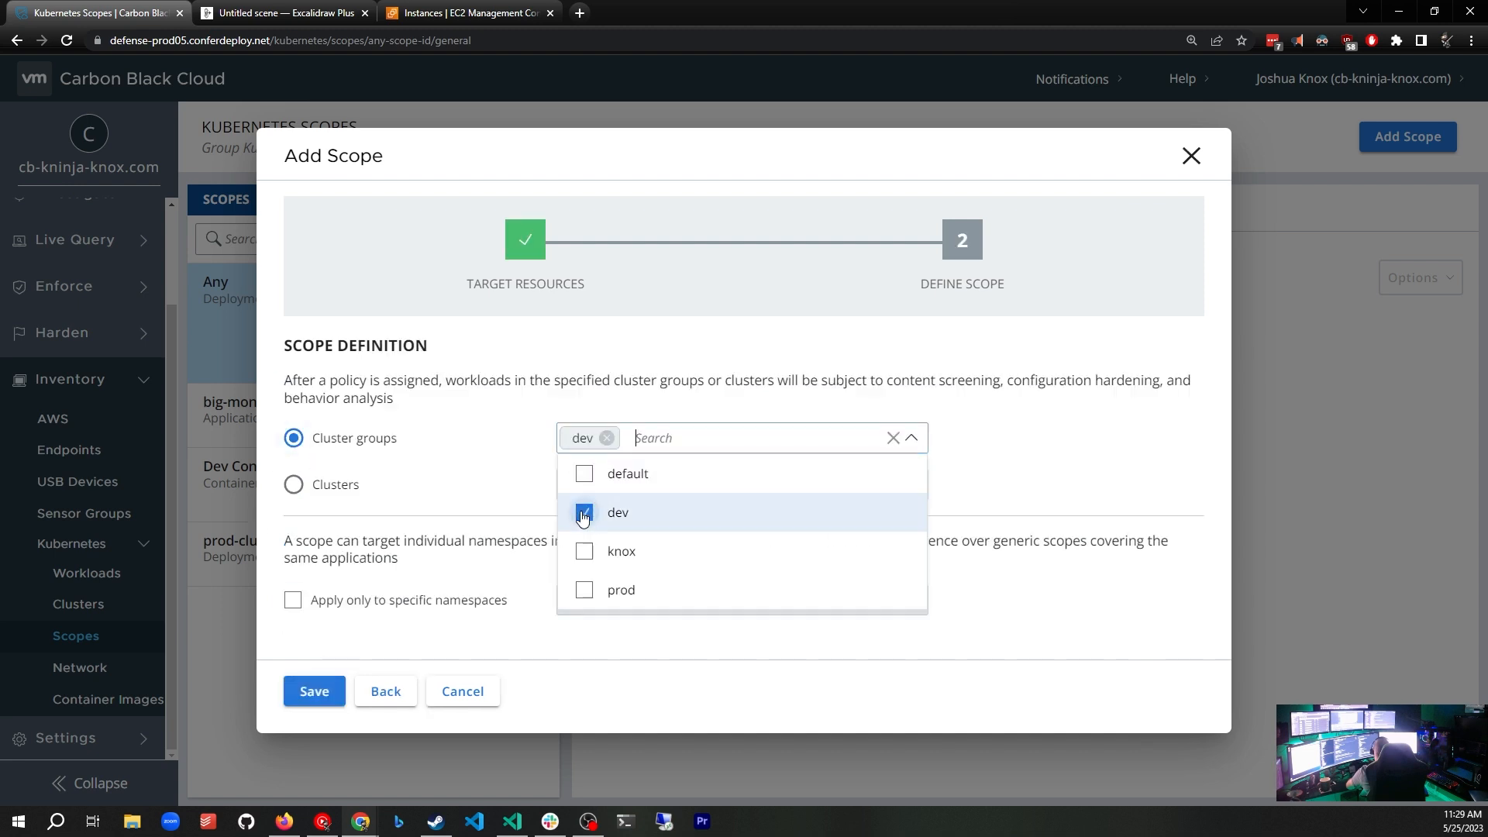
{"action": "left_click", "coordinate": [1043, 452]}
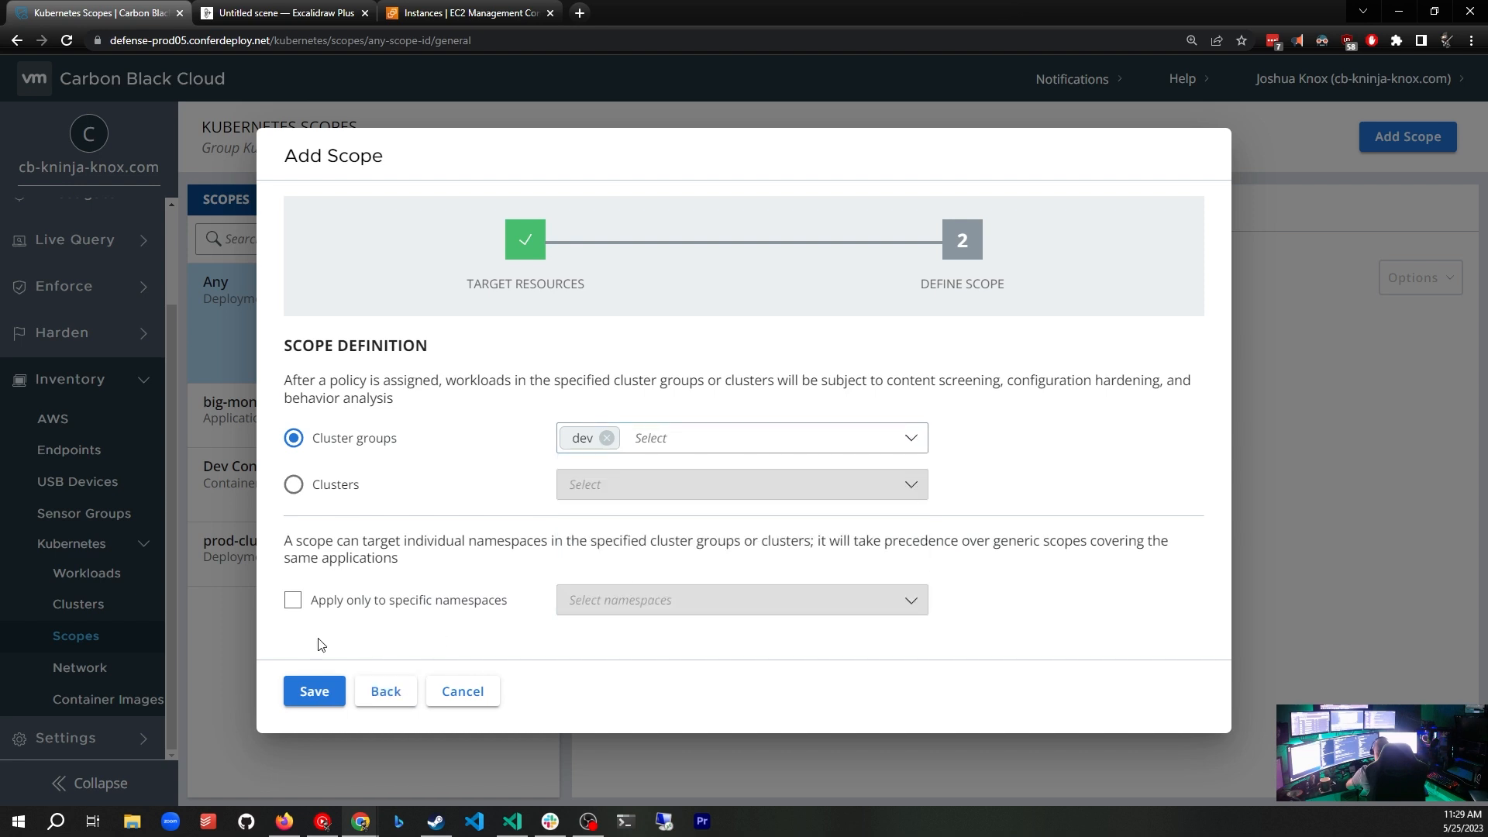
{"action": "left_click", "coordinate": [293, 602]}
{"action": "left_click", "coordinate": [620, 603]}
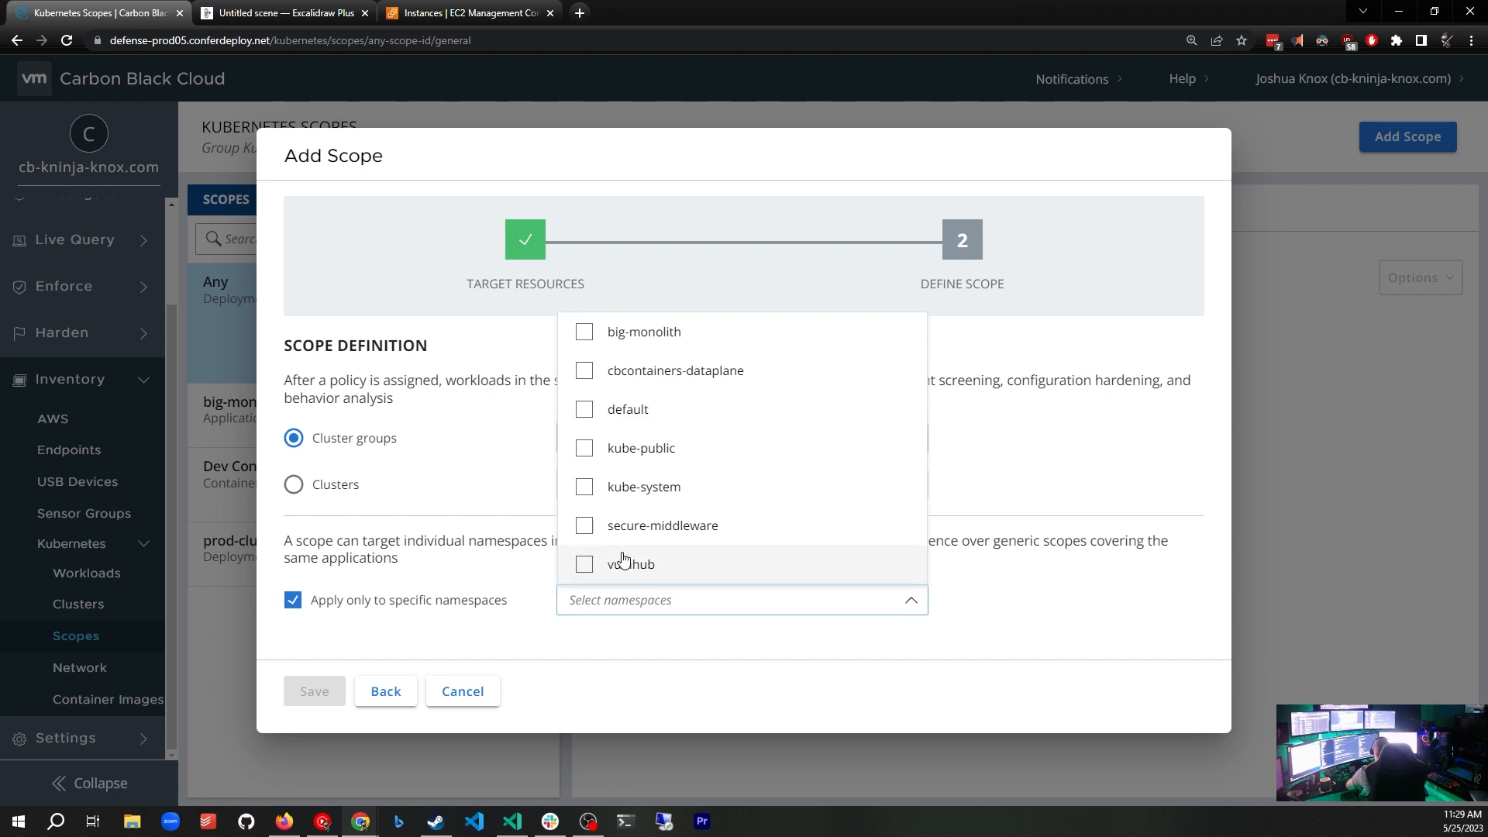
{"action": "left_click", "coordinate": [584, 527]}
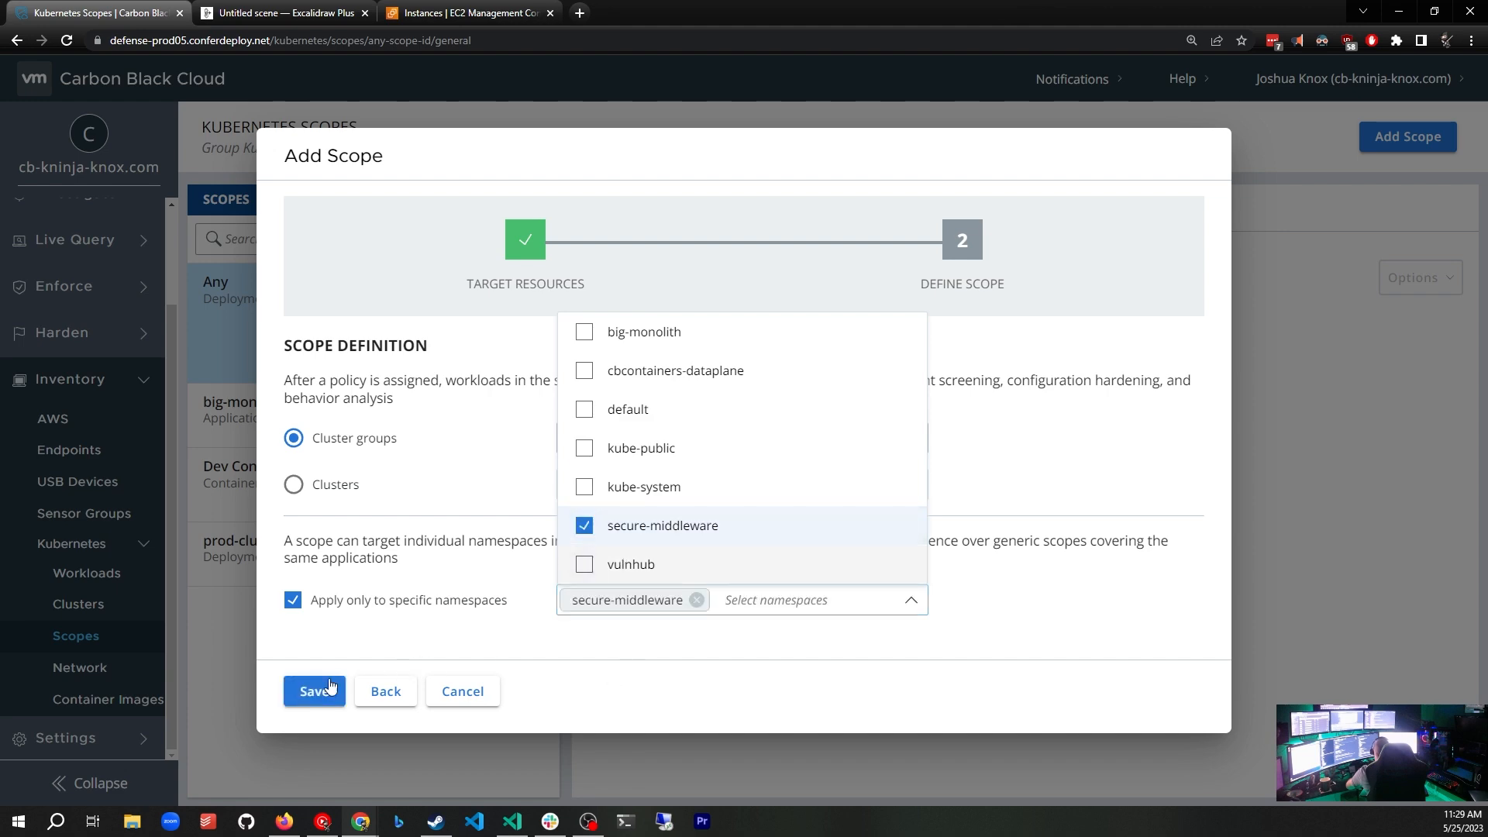
{"action": "left_click", "coordinate": [642, 666]}
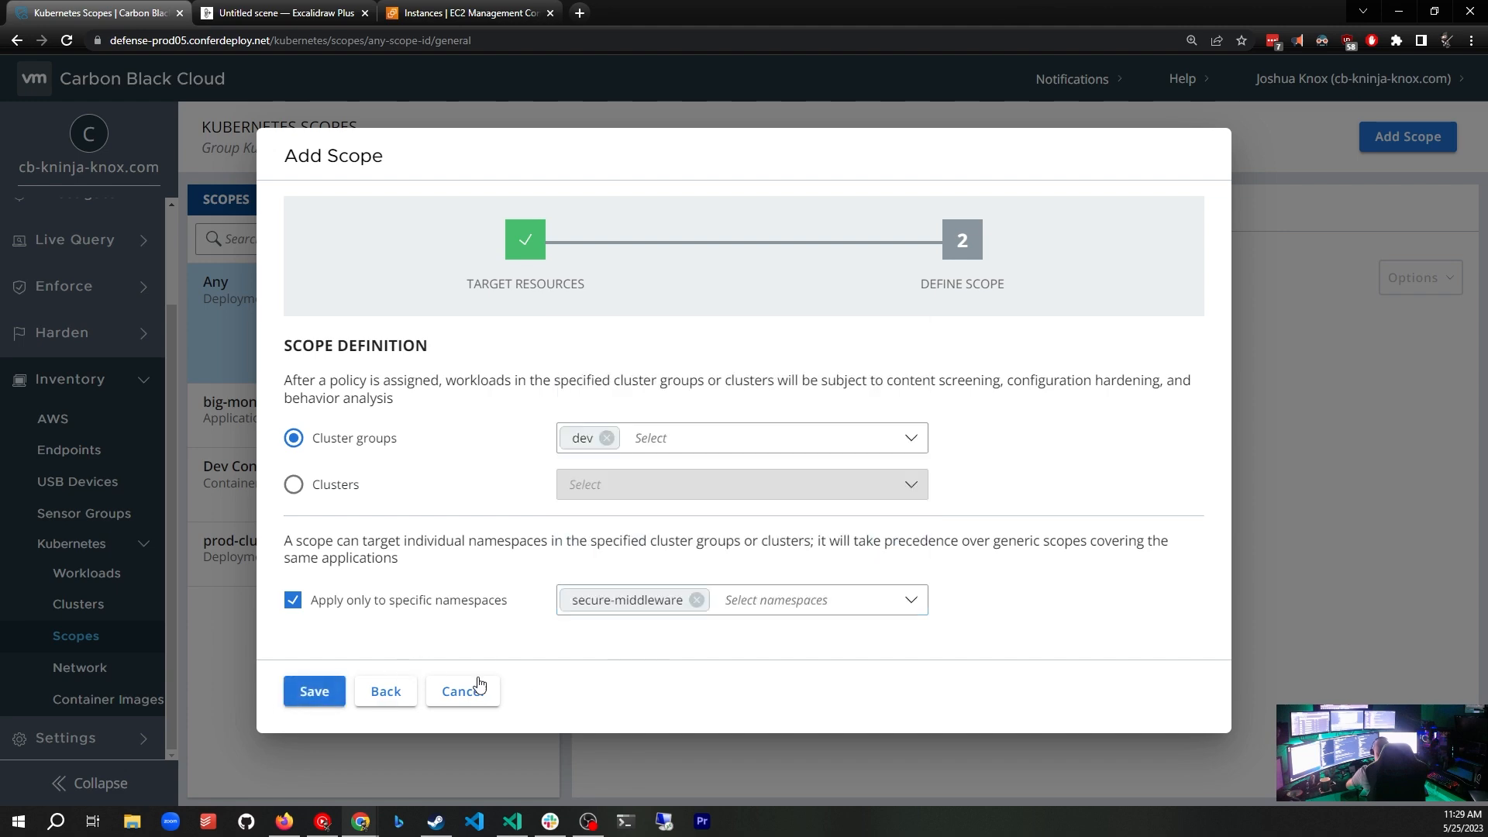
{"action": "left_click", "coordinate": [308, 699]}
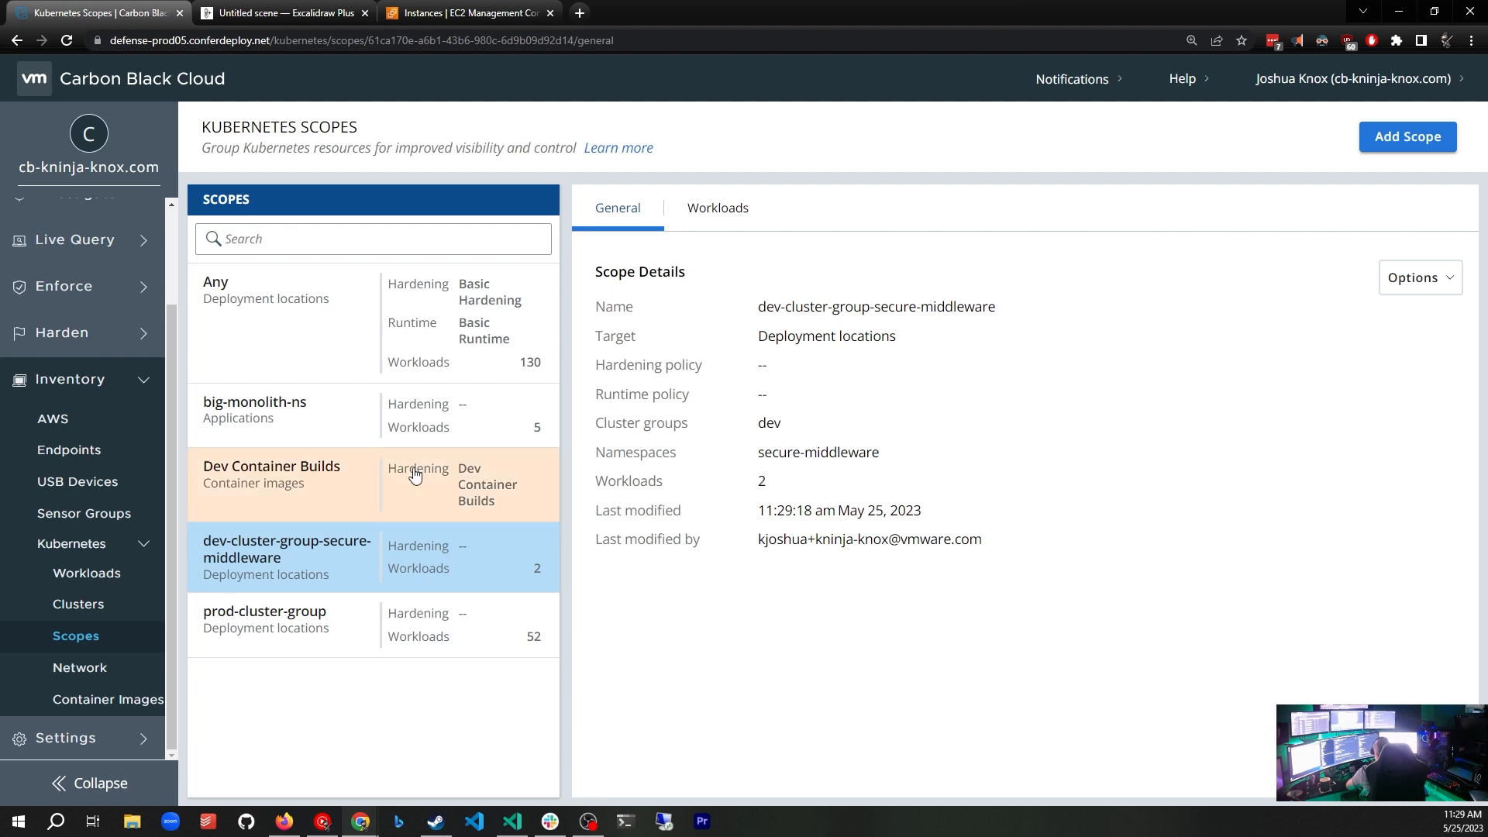
- Compare the details of the big-monolith-ns and dev-cluster-group-secure-middleware scopes, and return to the Excalidraw diagram with nothing selected
{"action": "left_click", "coordinate": [331, 419]}
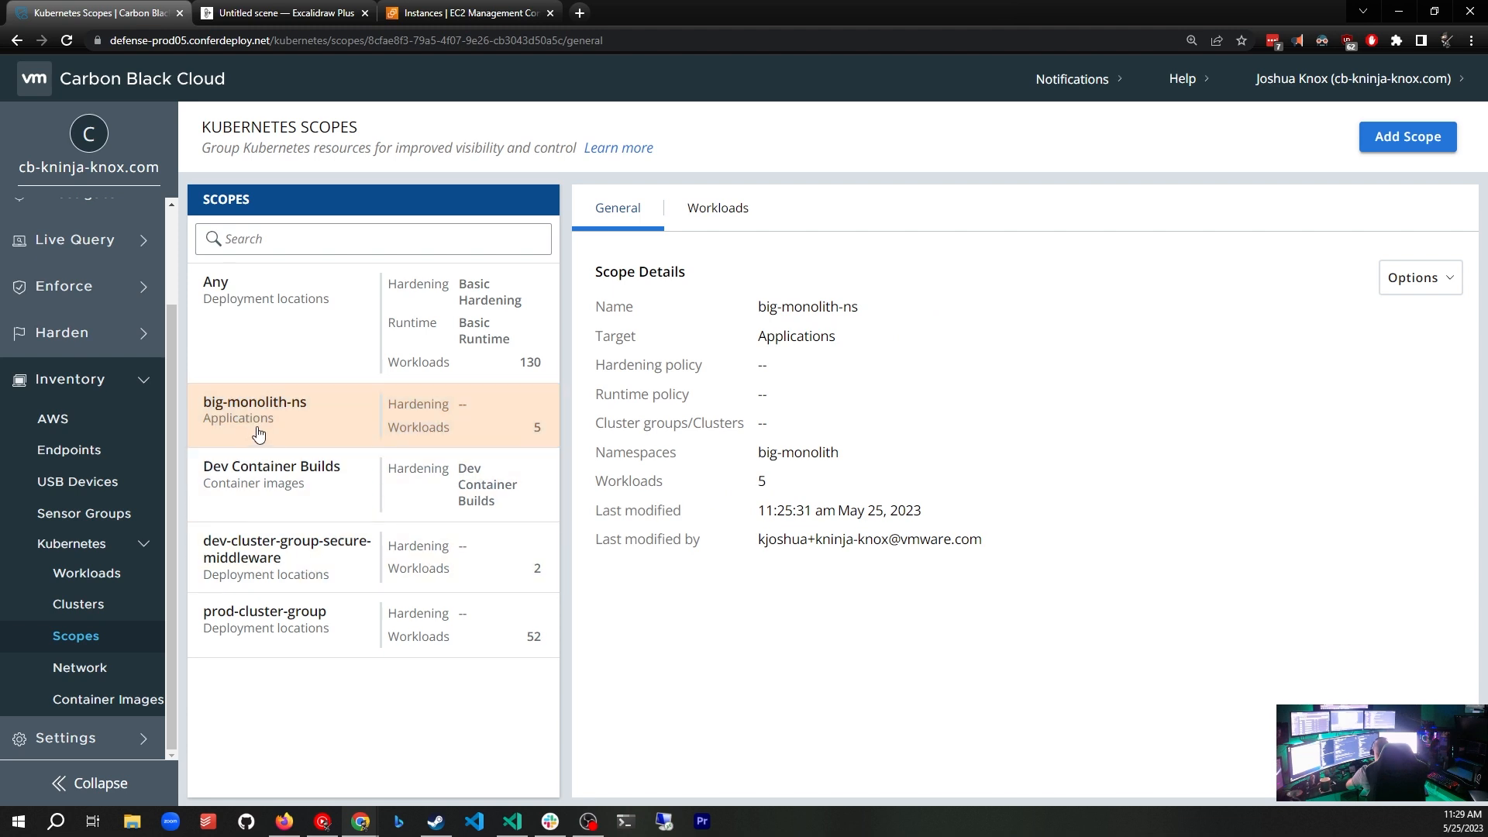
{"action": "left_click", "coordinate": [296, 568]}
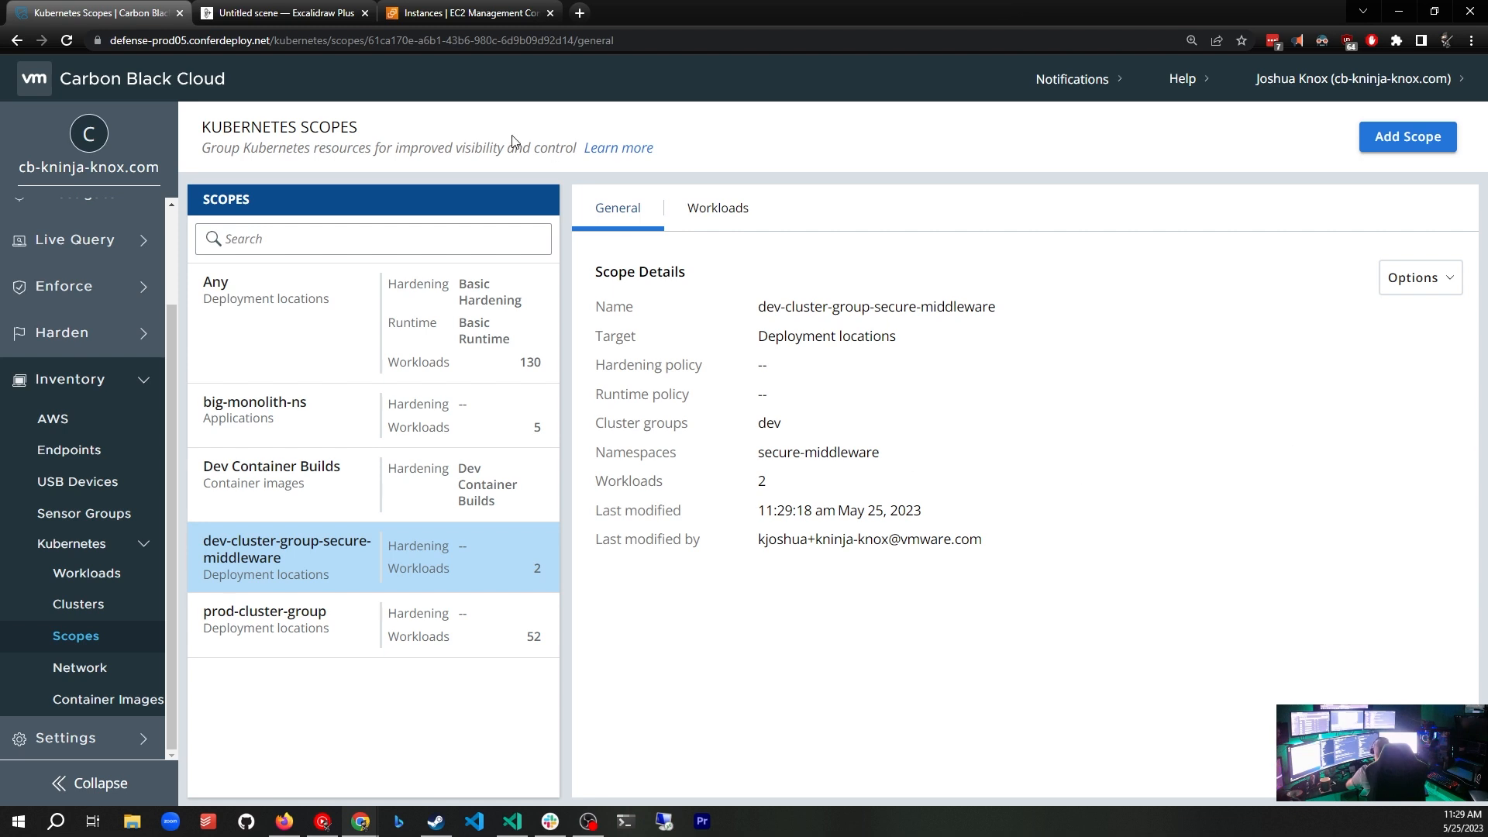
{"action": "left_click", "coordinate": [259, 13]}
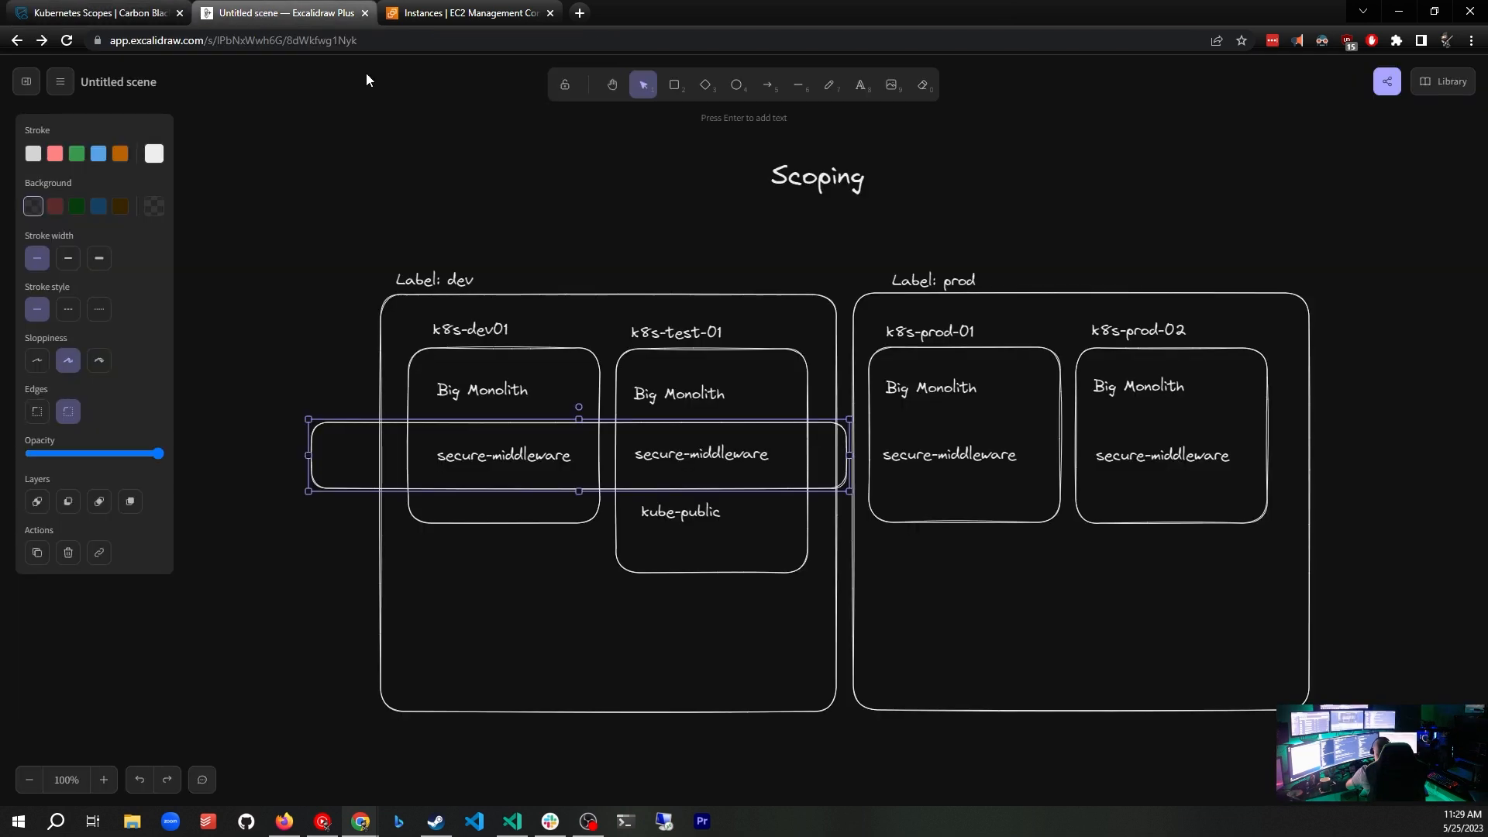
{"action": "left_click", "coordinate": [476, 612]}
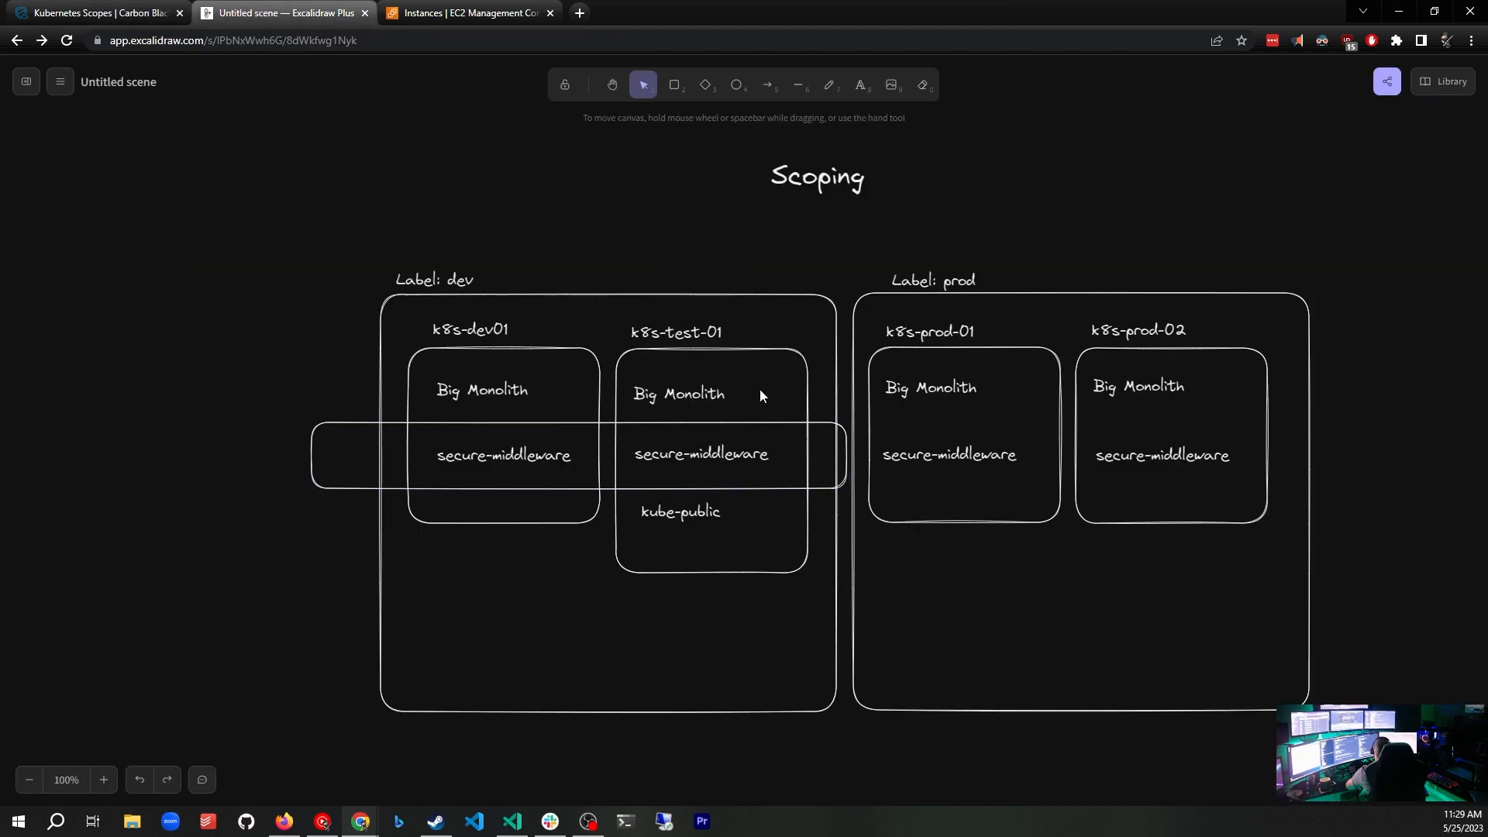
- Move and resize the highlight rectangle so it encloses only the k8s-test-01 cluster in the dev group
{"action": "left_click_drag", "start_coordinate": [621, 422], "coordinate": [601, 315]}
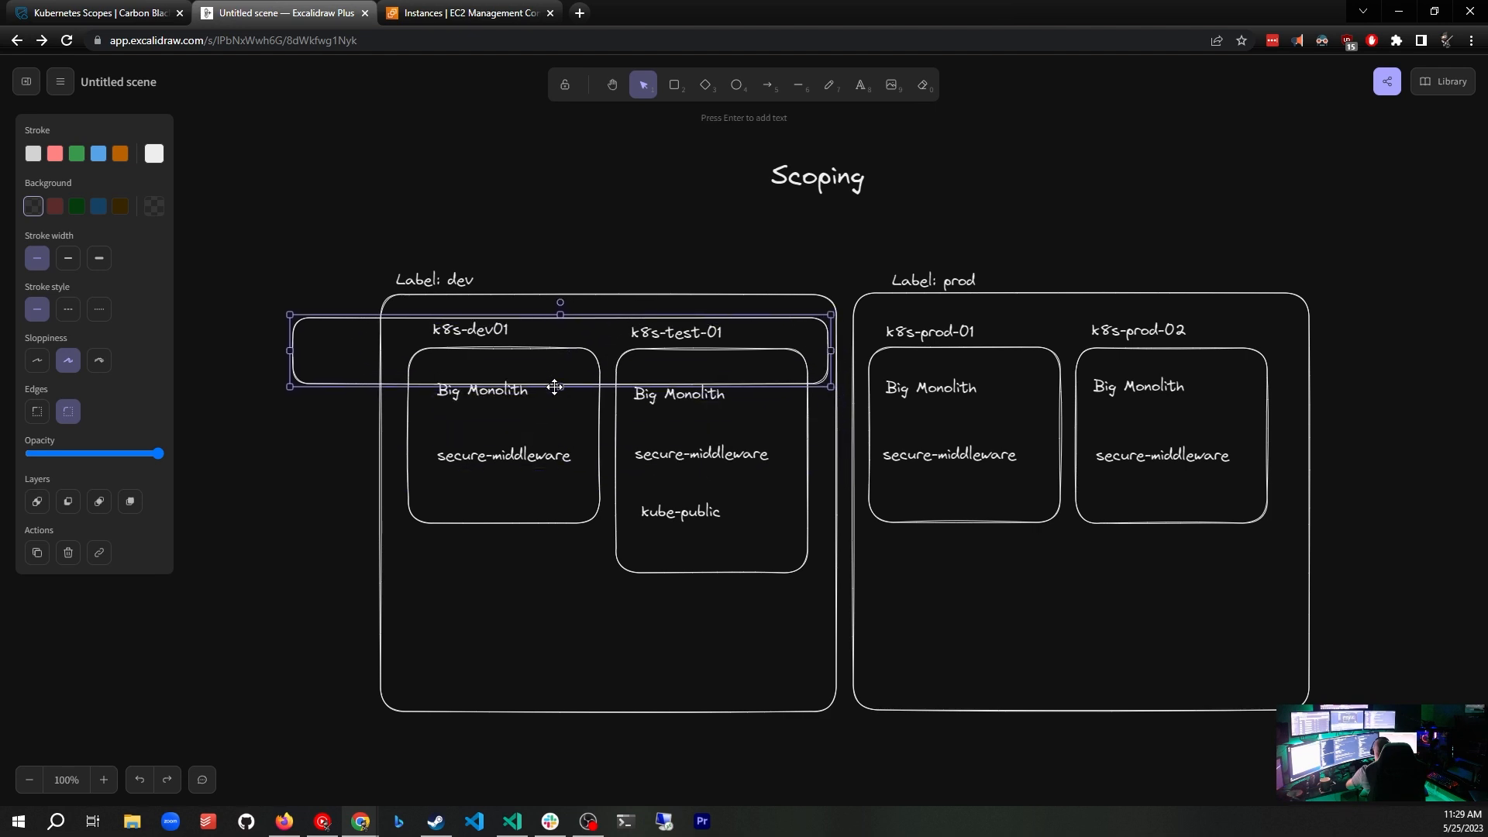
{"action": "left_click_drag", "start_coordinate": [563, 389], "coordinate": [583, 622]}
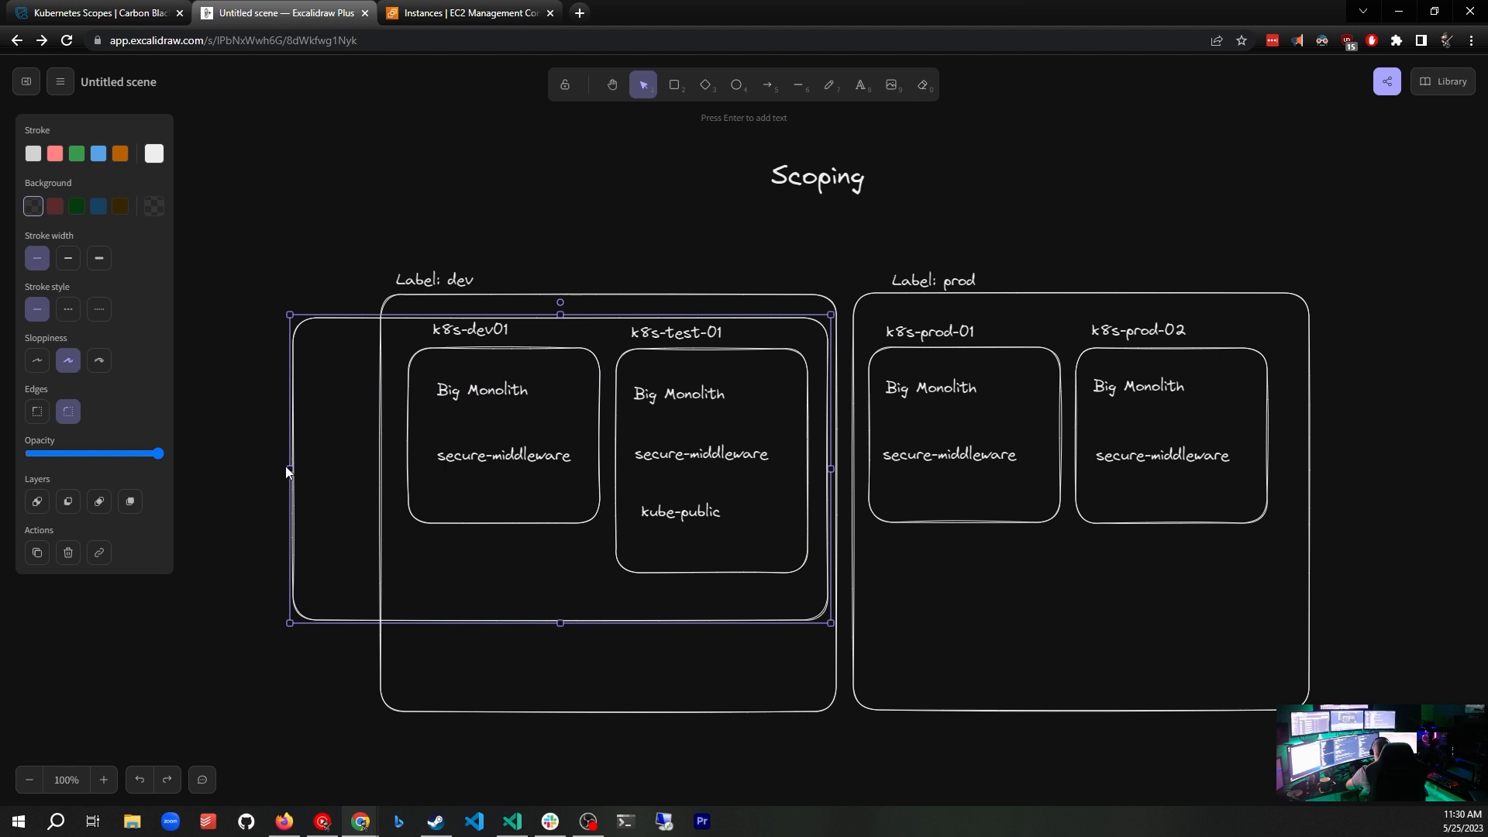
{"action": "left_click_drag", "start_coordinate": [291, 469], "coordinate": [609, 473]}
{"action": "left_click_drag", "start_coordinate": [829, 469], "coordinate": [819, 470]}
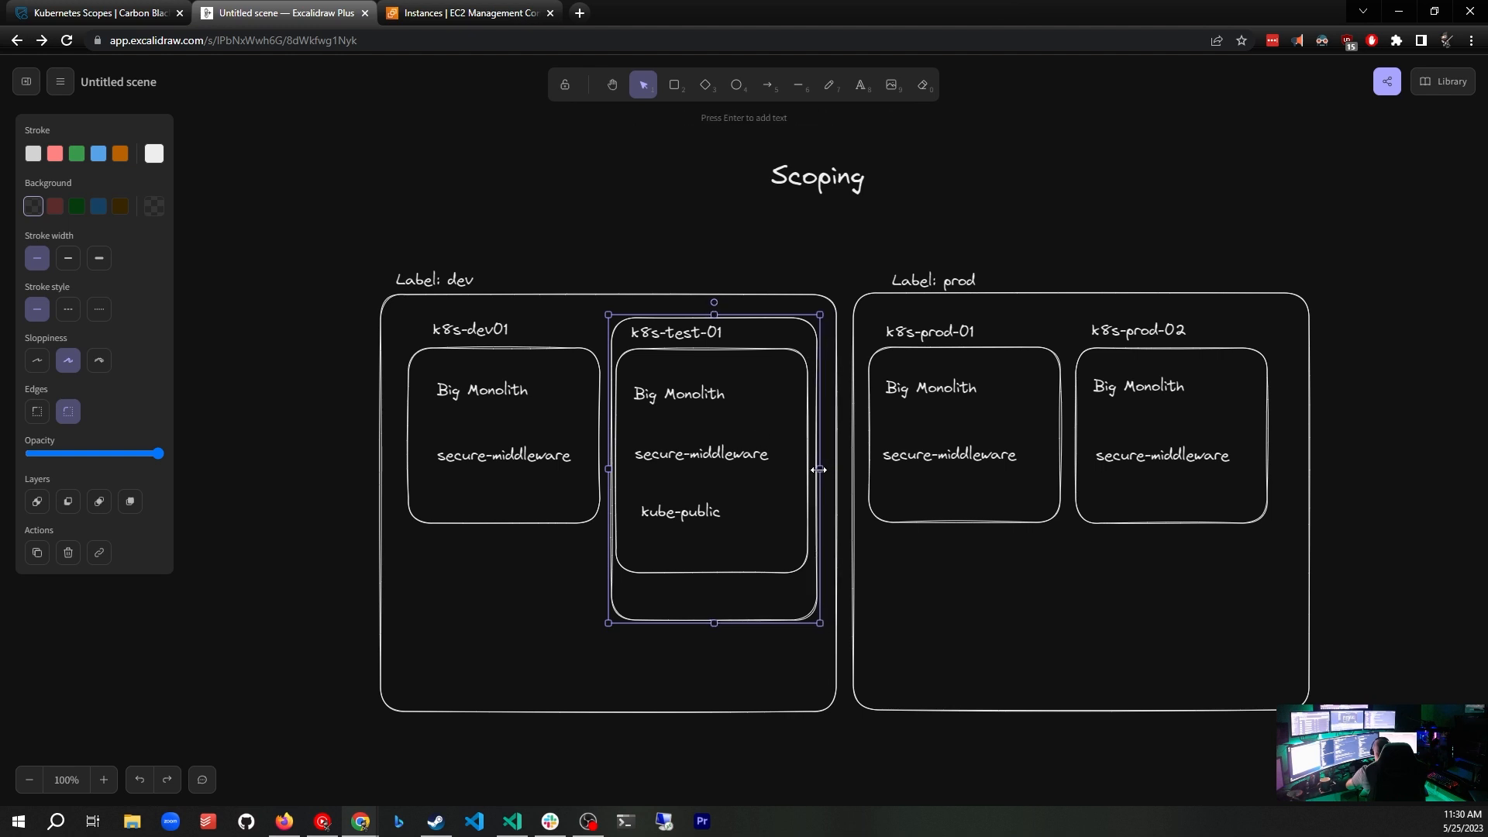
- Back in Carbon Black Cloud, start a scope named test-01-cluster that targets deployment locations, and continue to its definition
{"action": "left_click", "coordinate": [72, 17]}
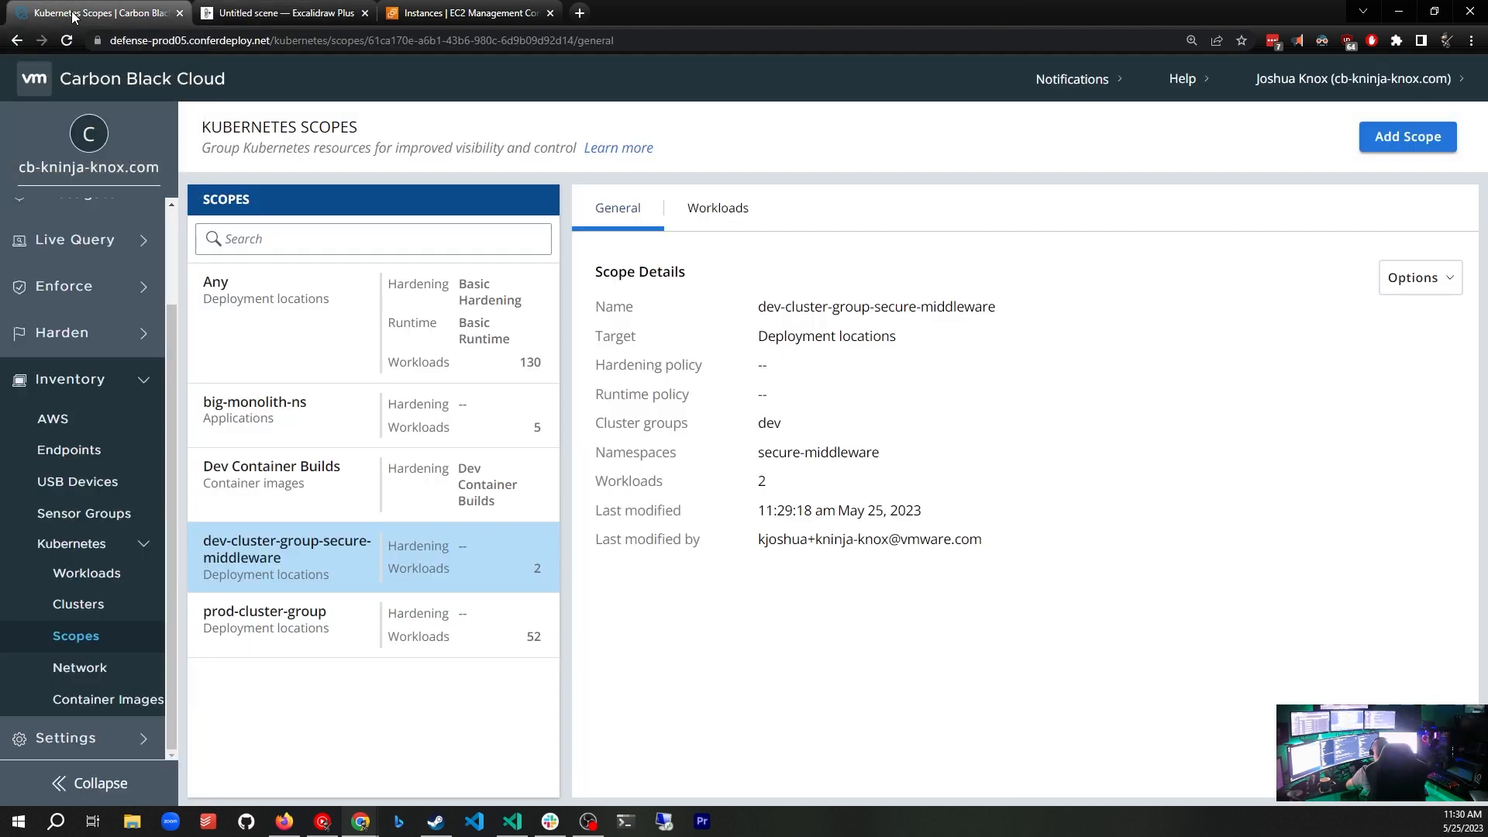
{"action": "left_click", "coordinate": [91, 643]}
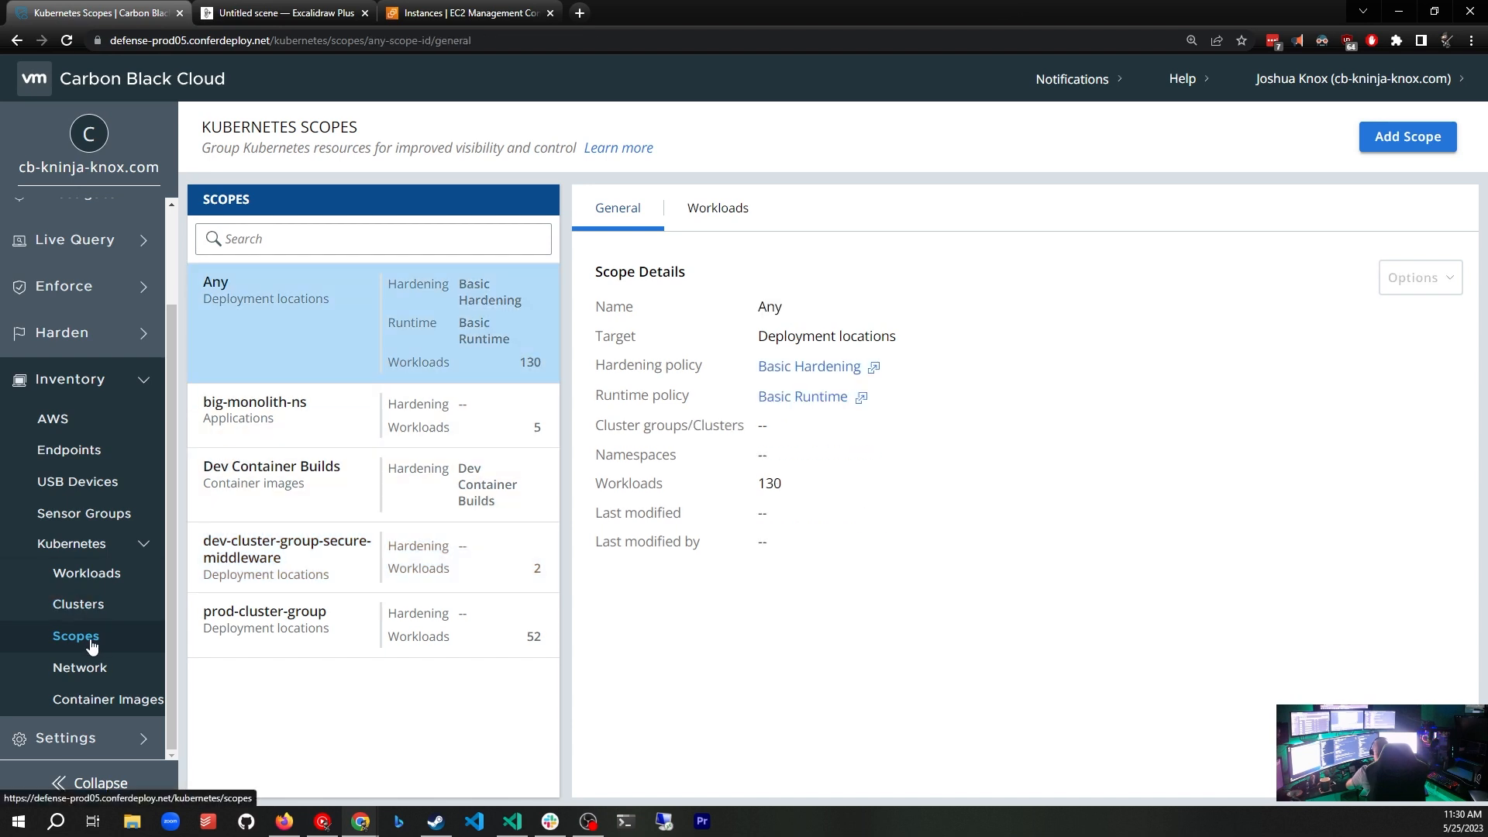
{"action": "left_click", "coordinate": [1413, 145]}
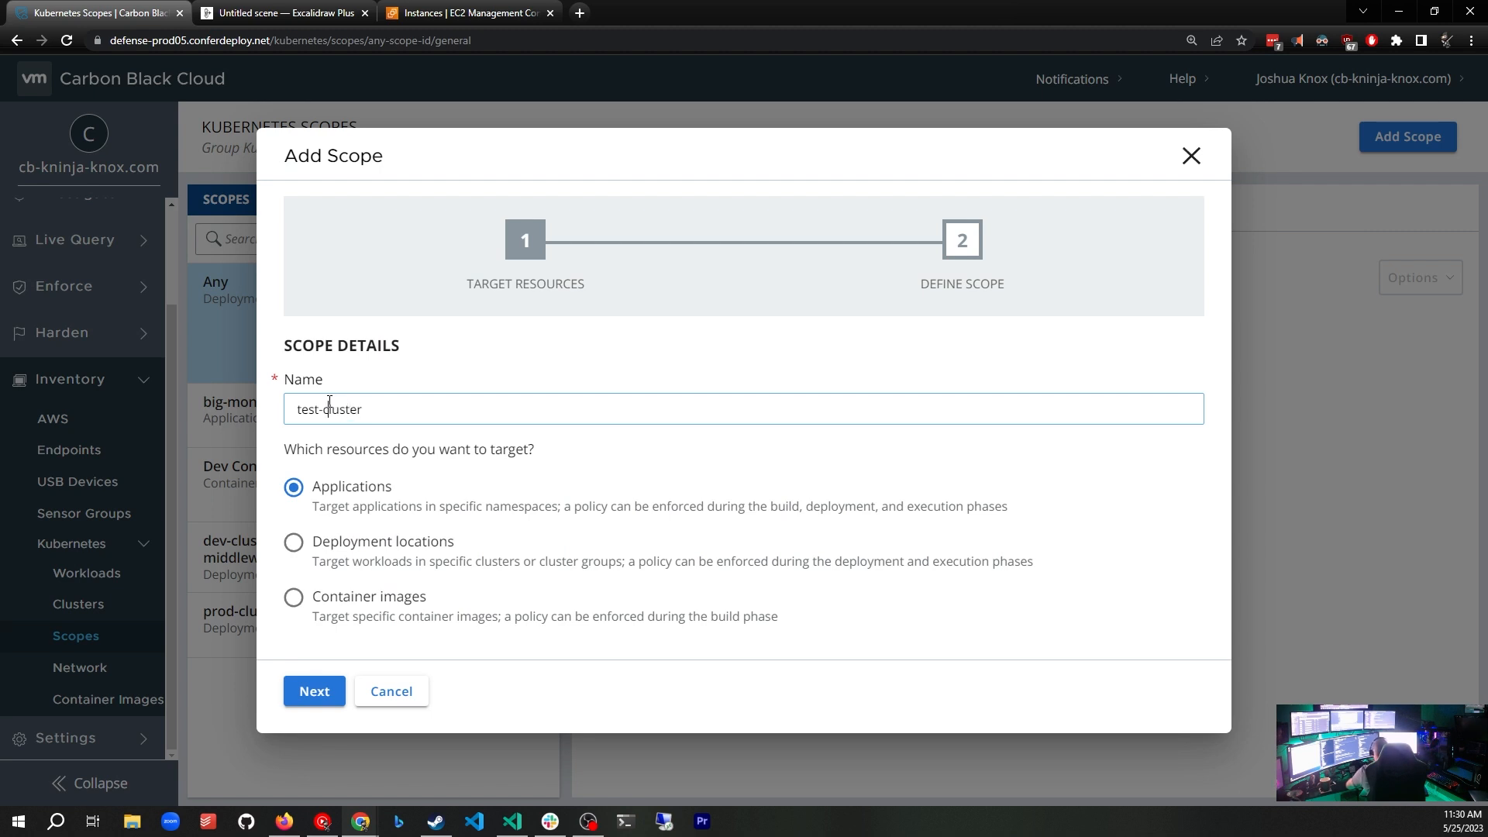
{"action": "type", "text": "01-"}
{"action": "left_click", "coordinate": [303, 547]}
{"action": "left_click", "coordinate": [321, 697]}
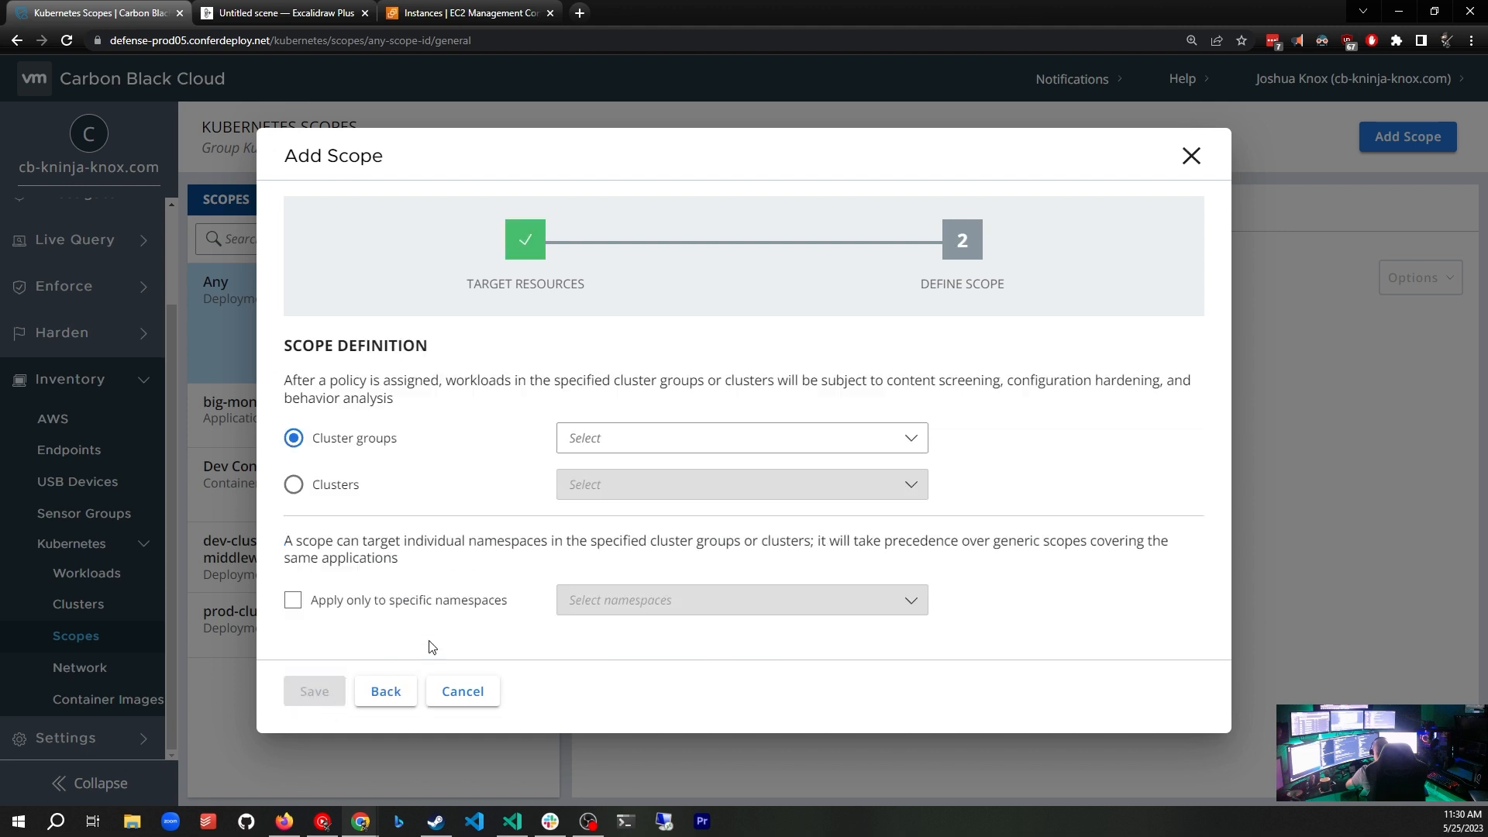
- Define the scope by individual clusters, selecting only the dev group's k8s-test-01 cluster
{"action": "left_click", "coordinate": [295, 485]}
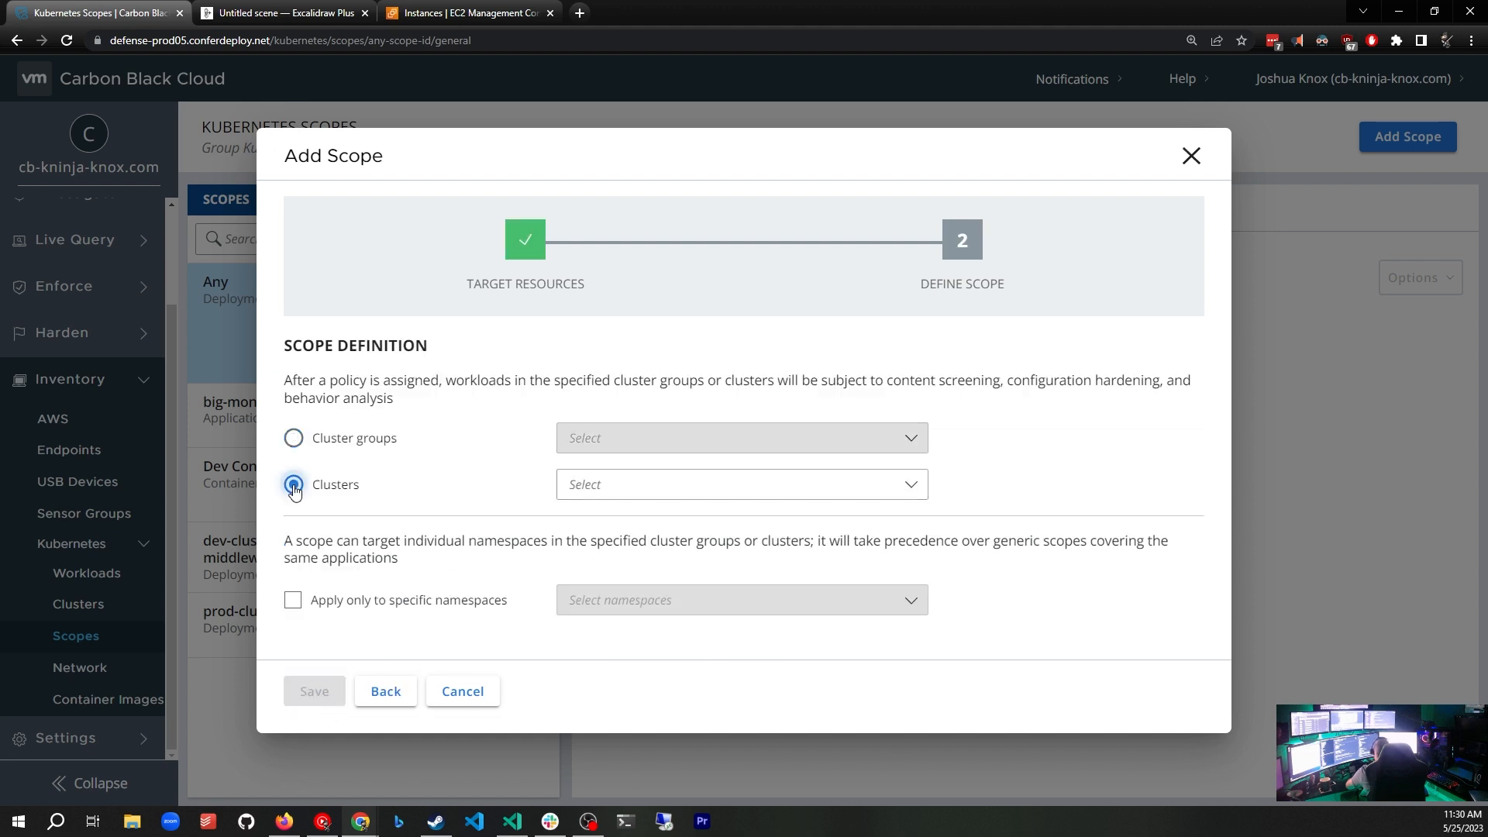
{"action": "left_click", "coordinate": [657, 488]}
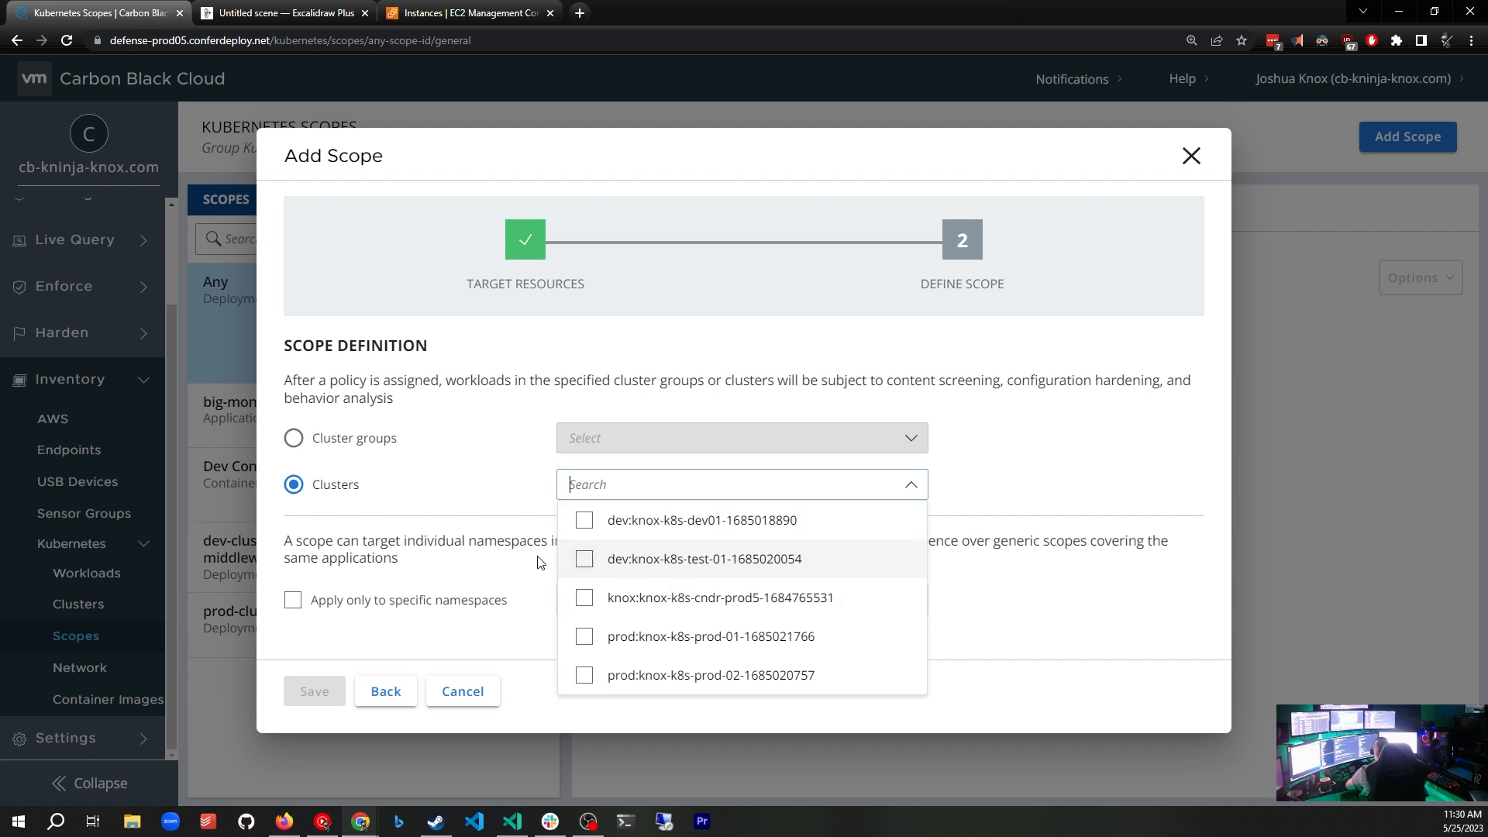
{"action": "left_click", "coordinate": [584, 559]}
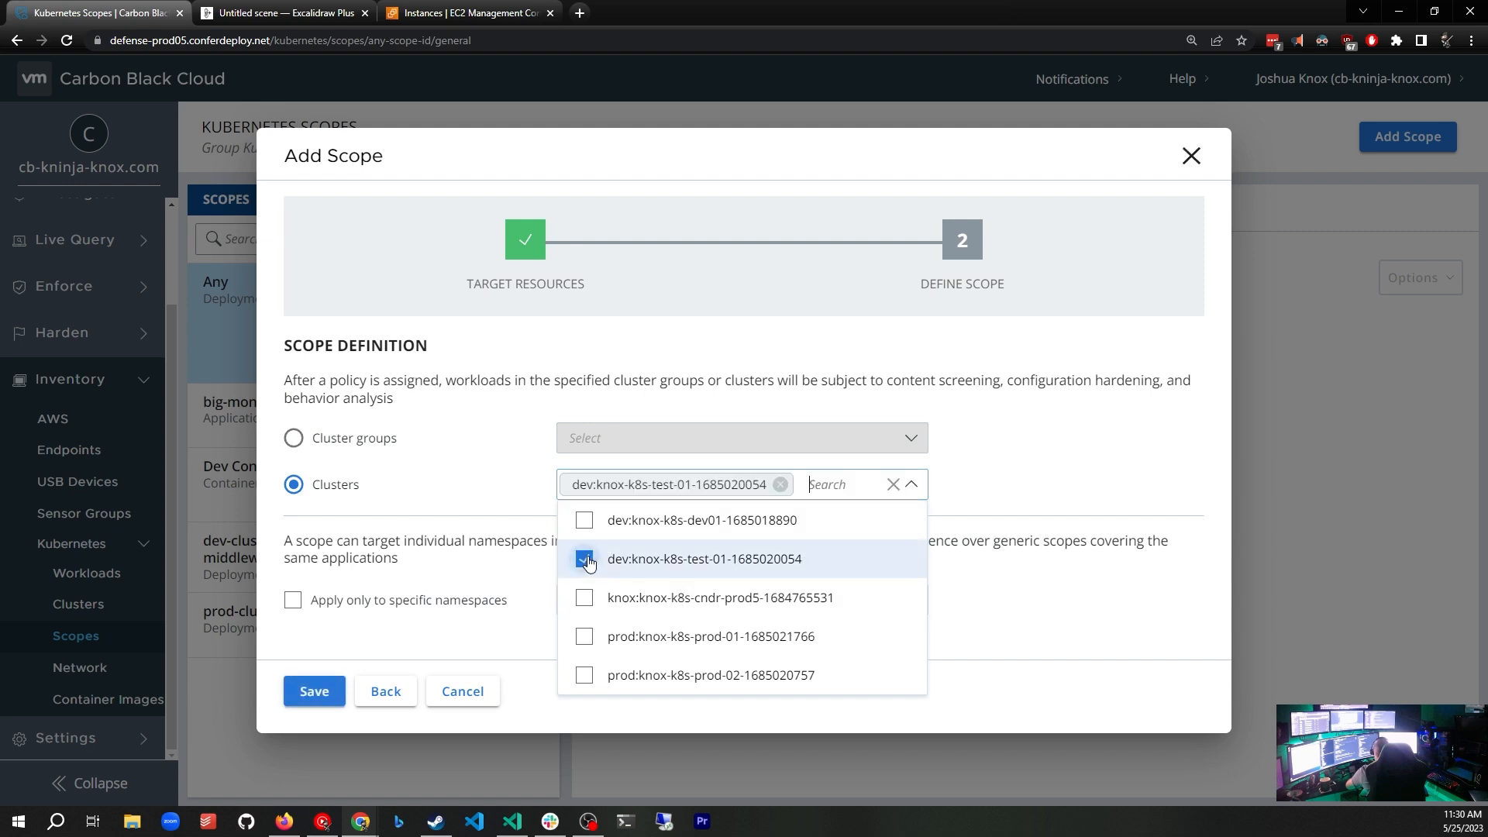
{"action": "left_click", "coordinate": [1089, 704]}
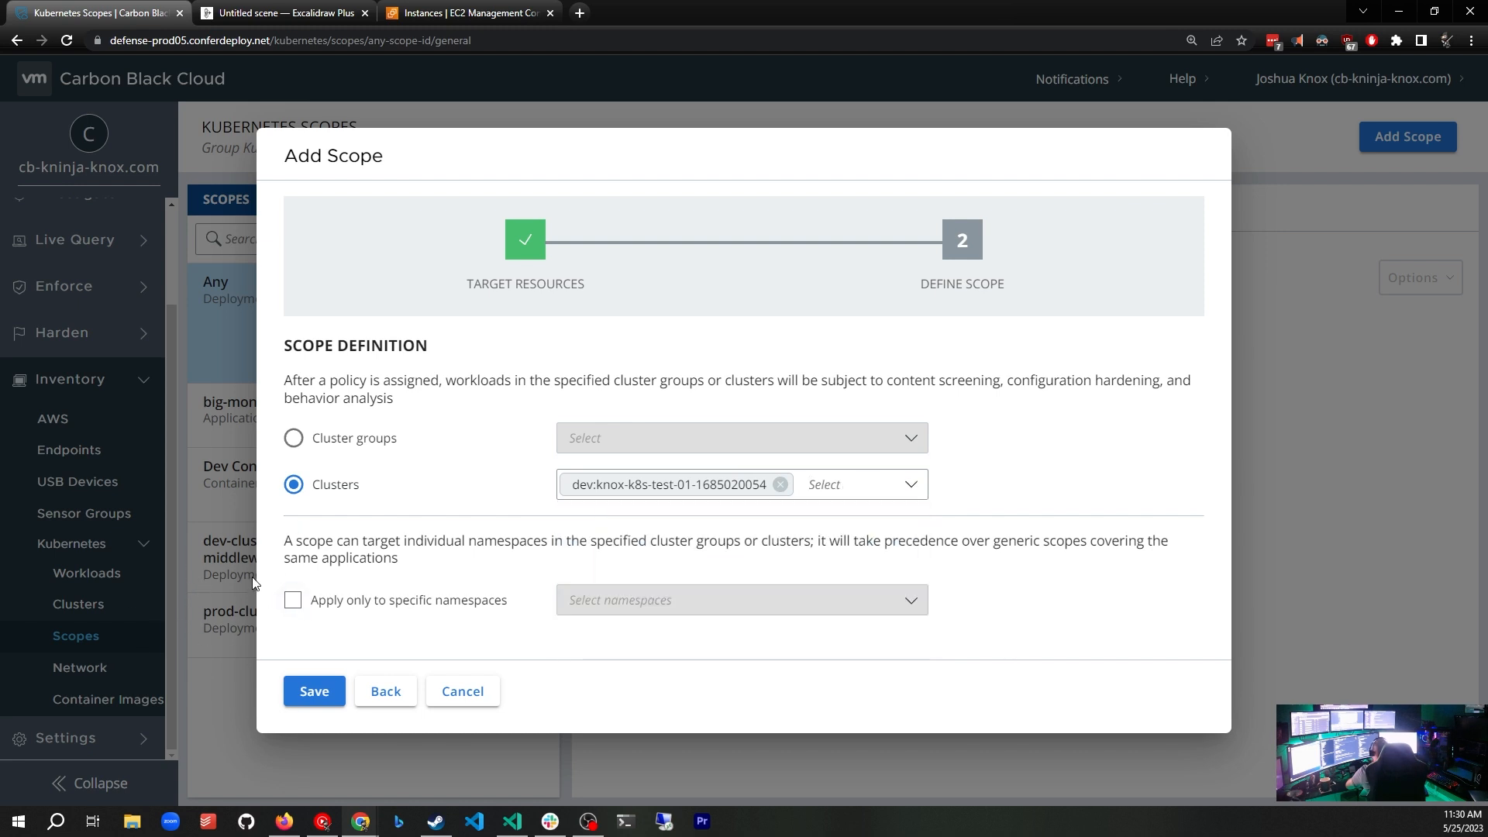
- Try limiting the scope to the kube-public namespace, and turn the namespace restriction off again
{"action": "left_click", "coordinate": [292, 601]}
{"action": "left_click", "coordinate": [721, 600]}
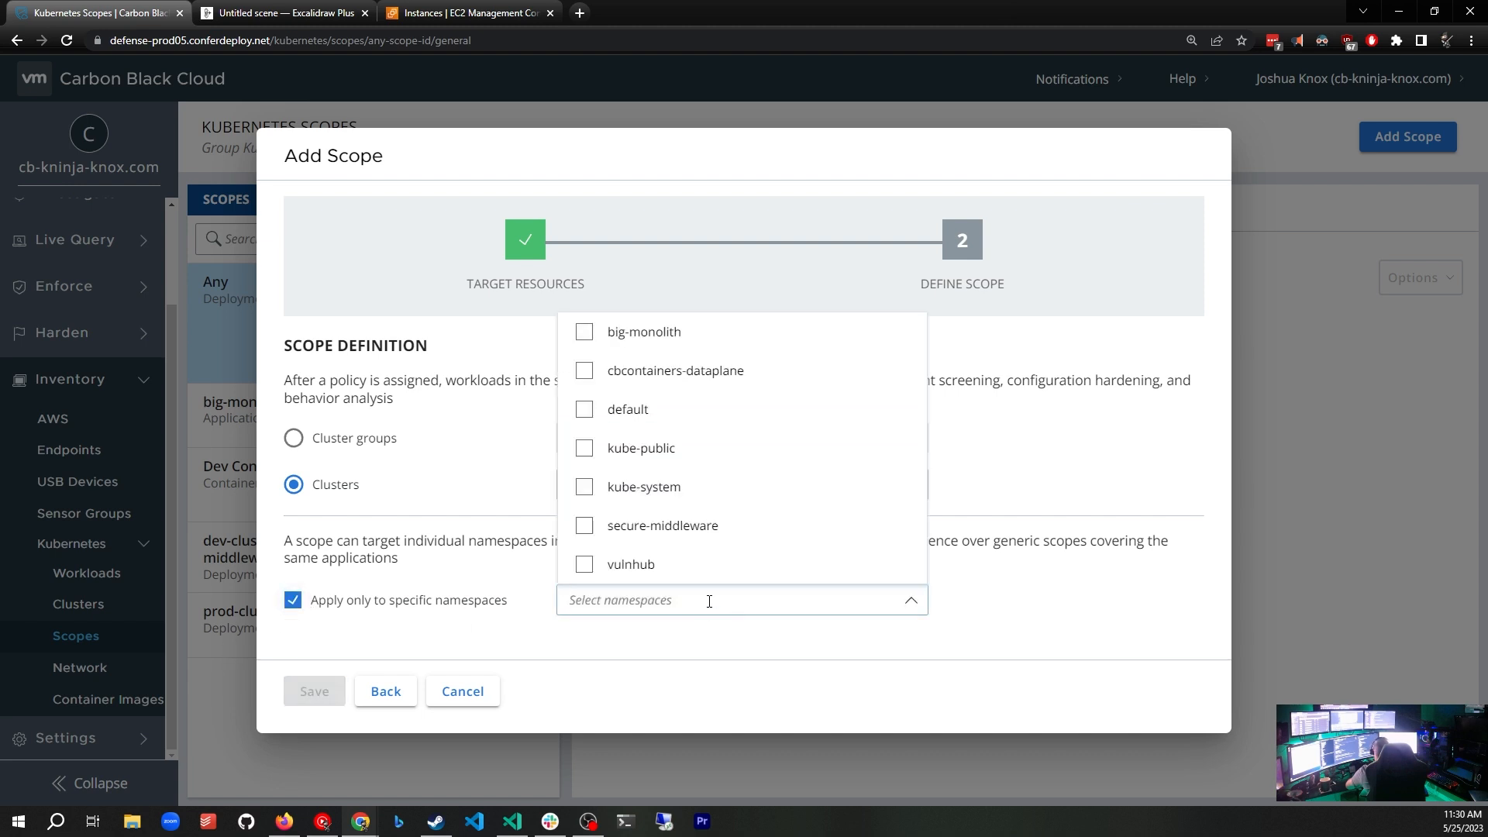
{"action": "left_click", "coordinate": [583, 450]}
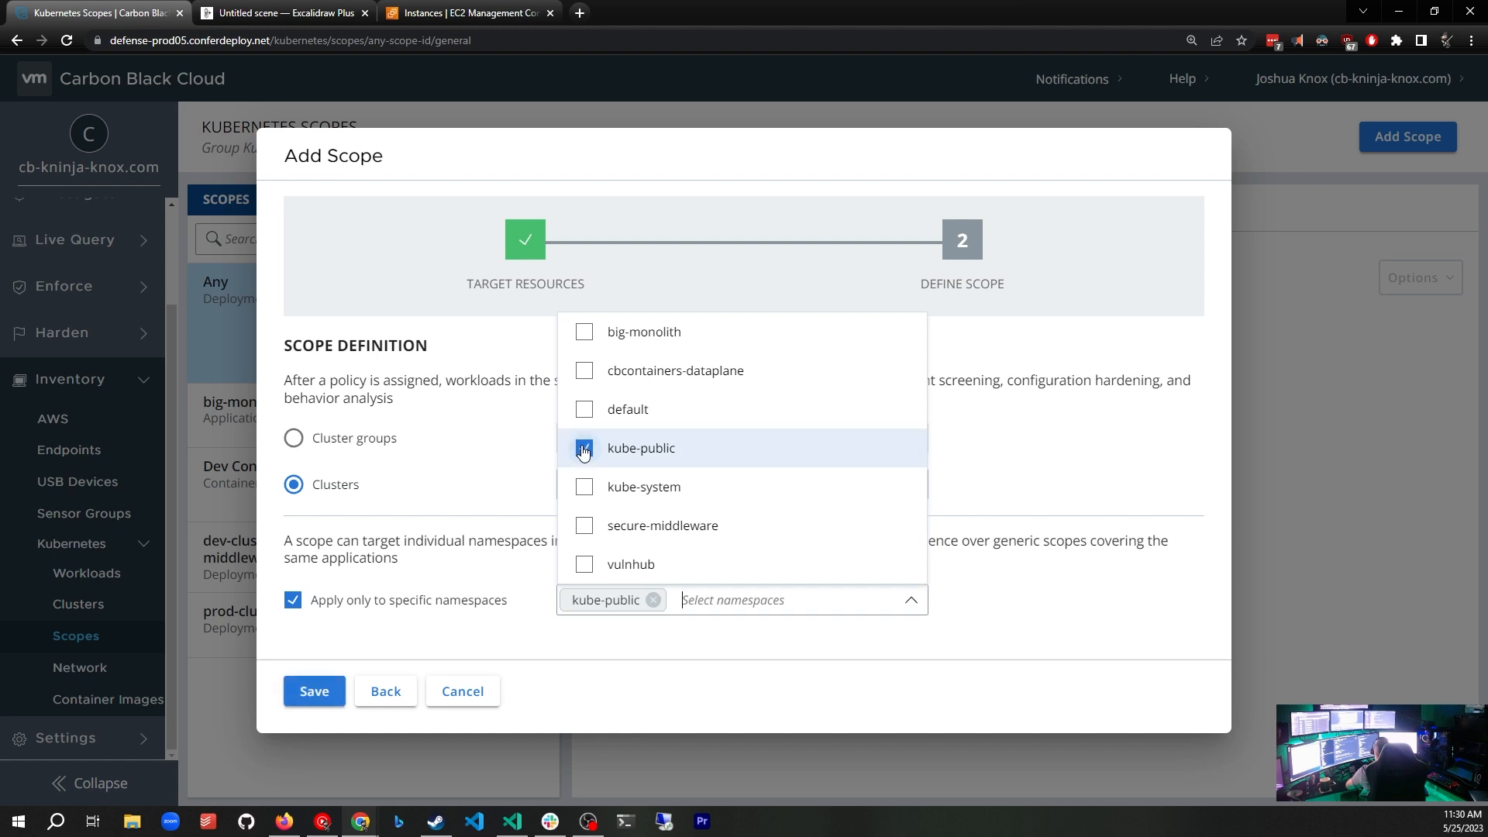
{"action": "left_click", "coordinate": [685, 647]}
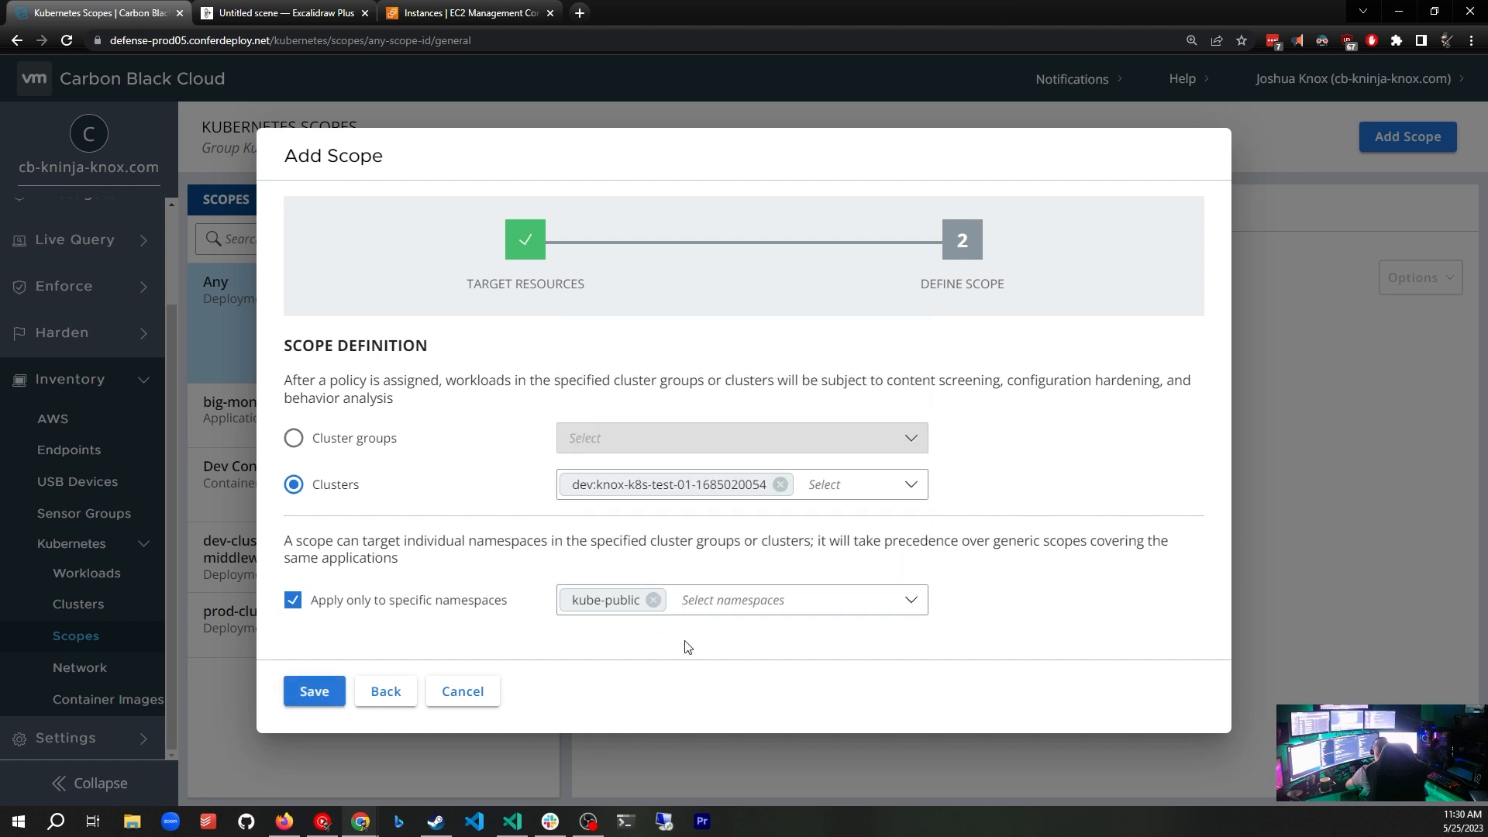
{"action": "left_click", "coordinate": [293, 601]}
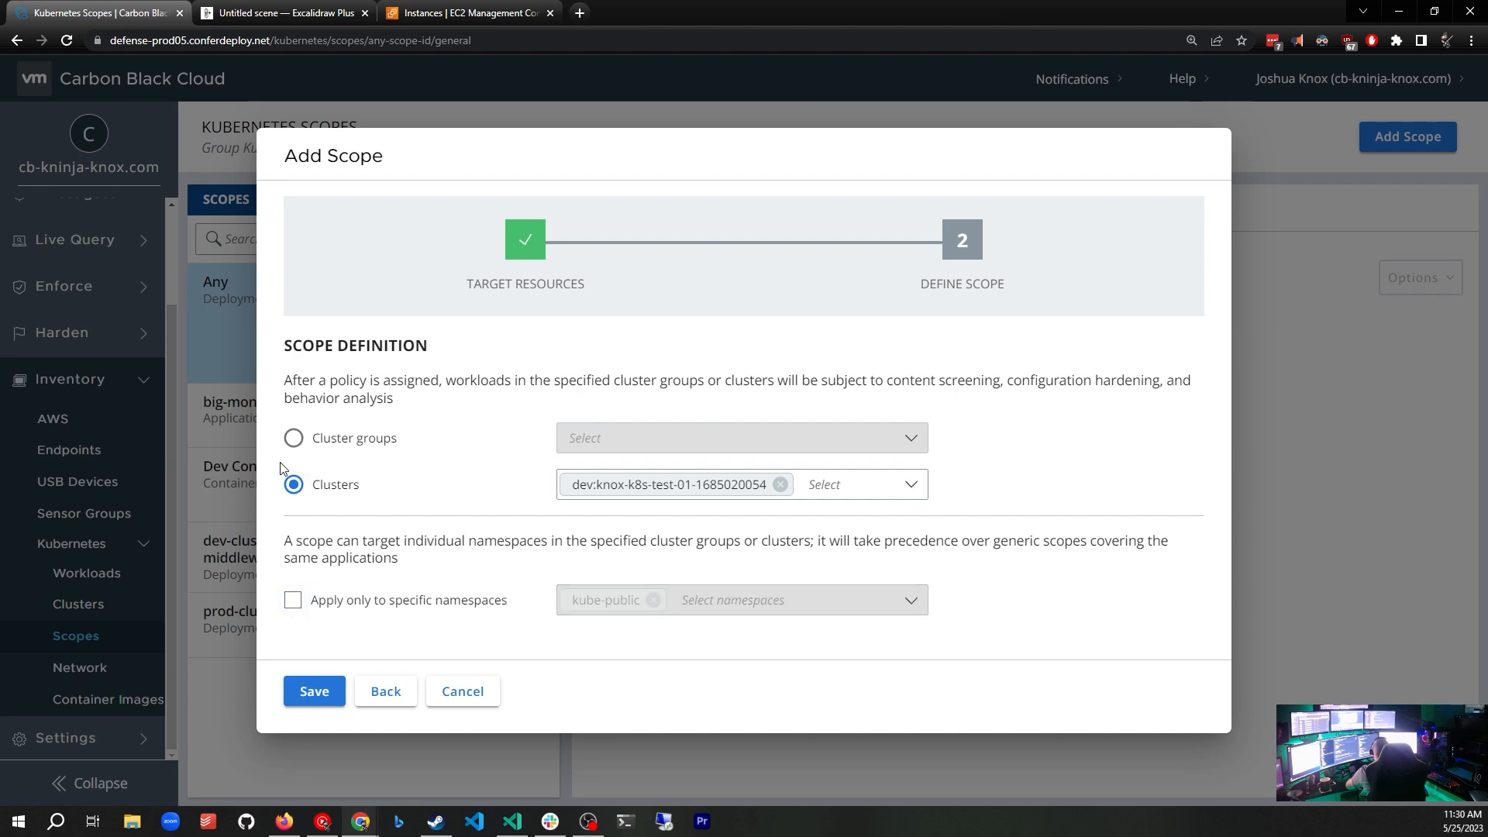
- Save the test-01-cluster scope without a namespace restriction
{"action": "left_click", "coordinate": [310, 689]}
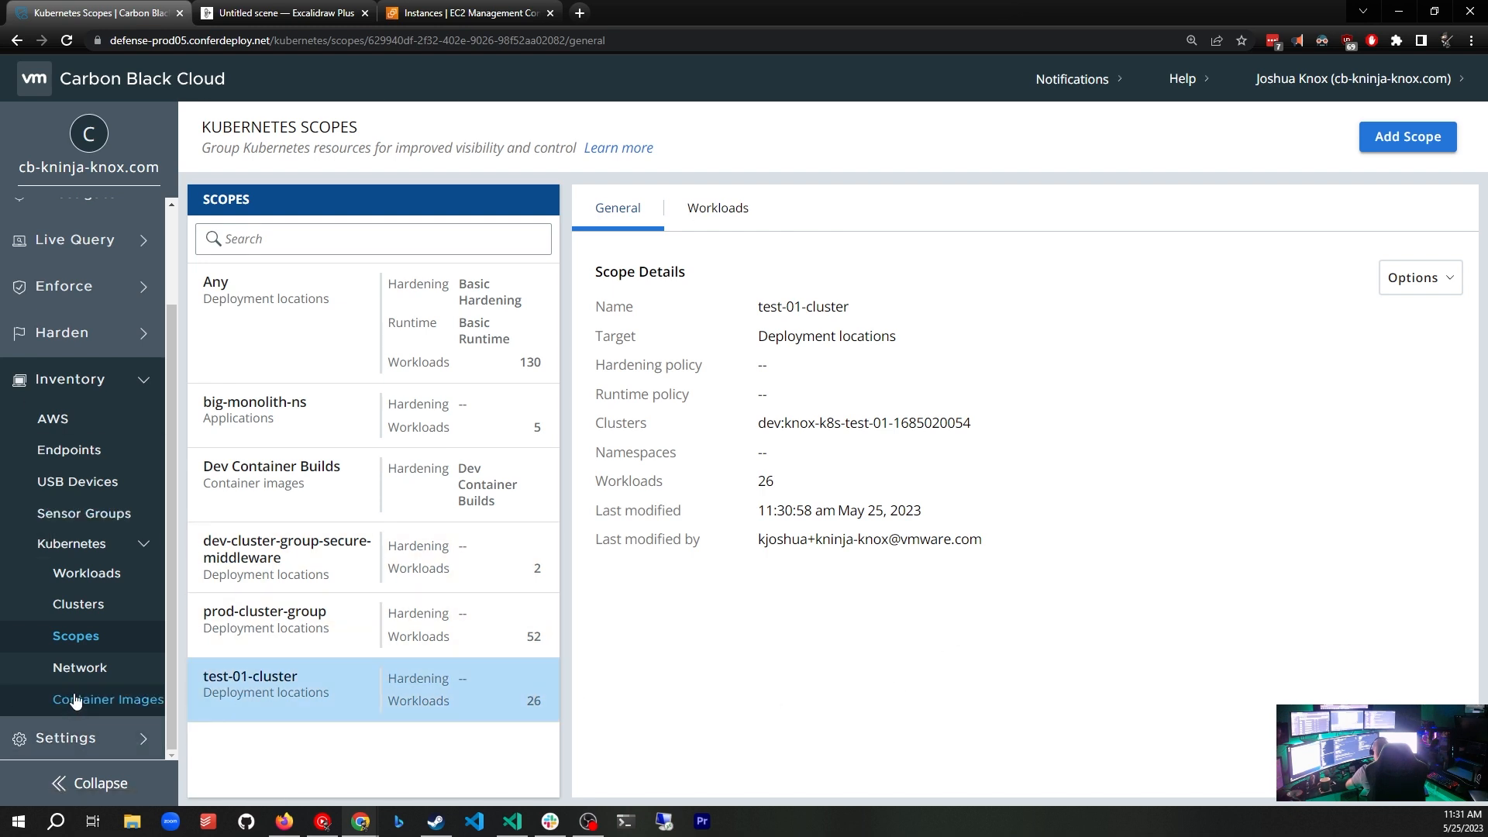
{"action": "left_click", "coordinate": [87, 645]}
{"action": "left_click", "coordinate": [1388, 146]}
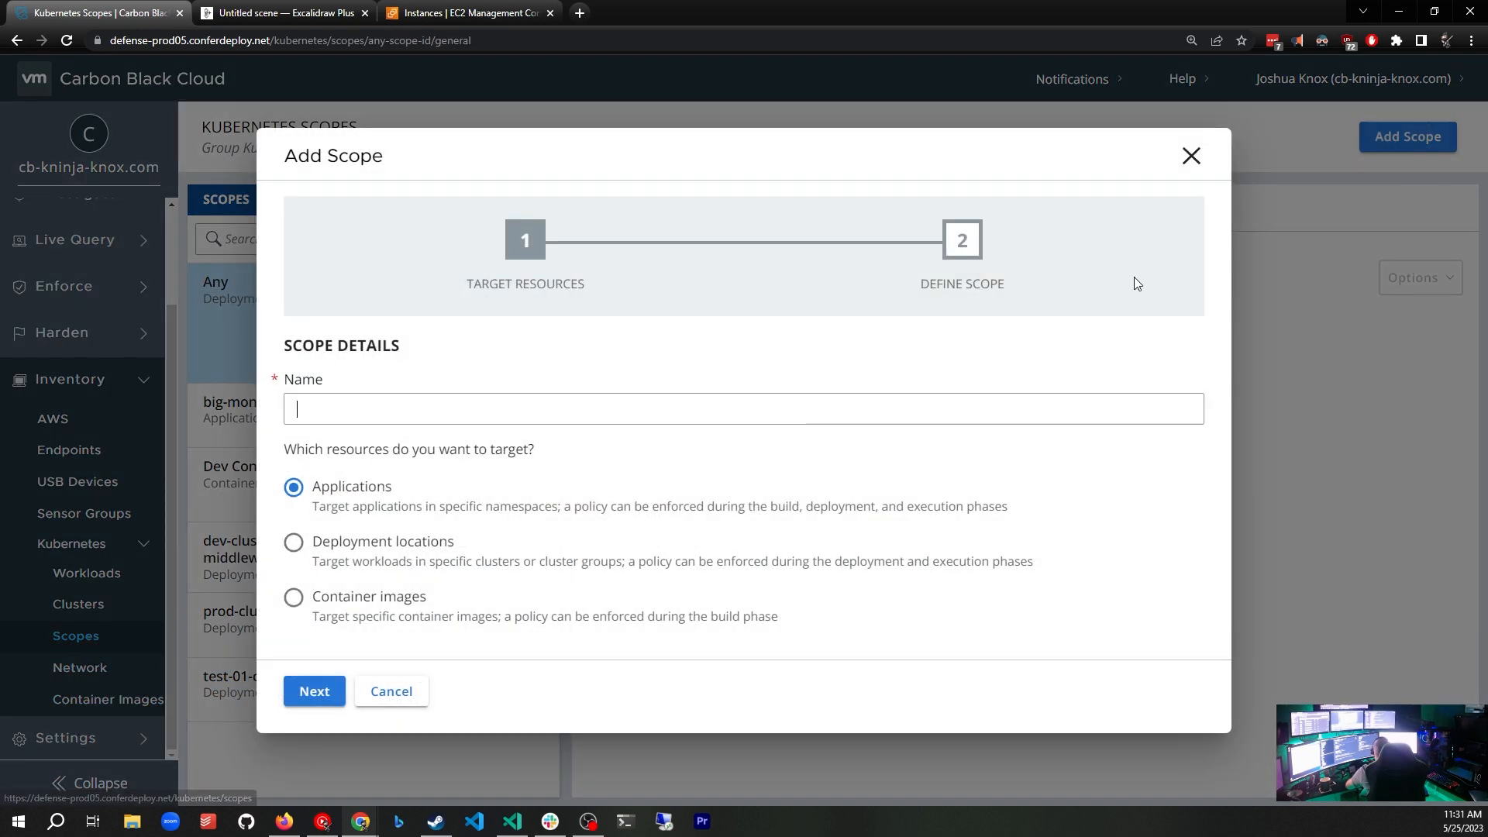
{"action": "left_click", "coordinate": [292, 601]}
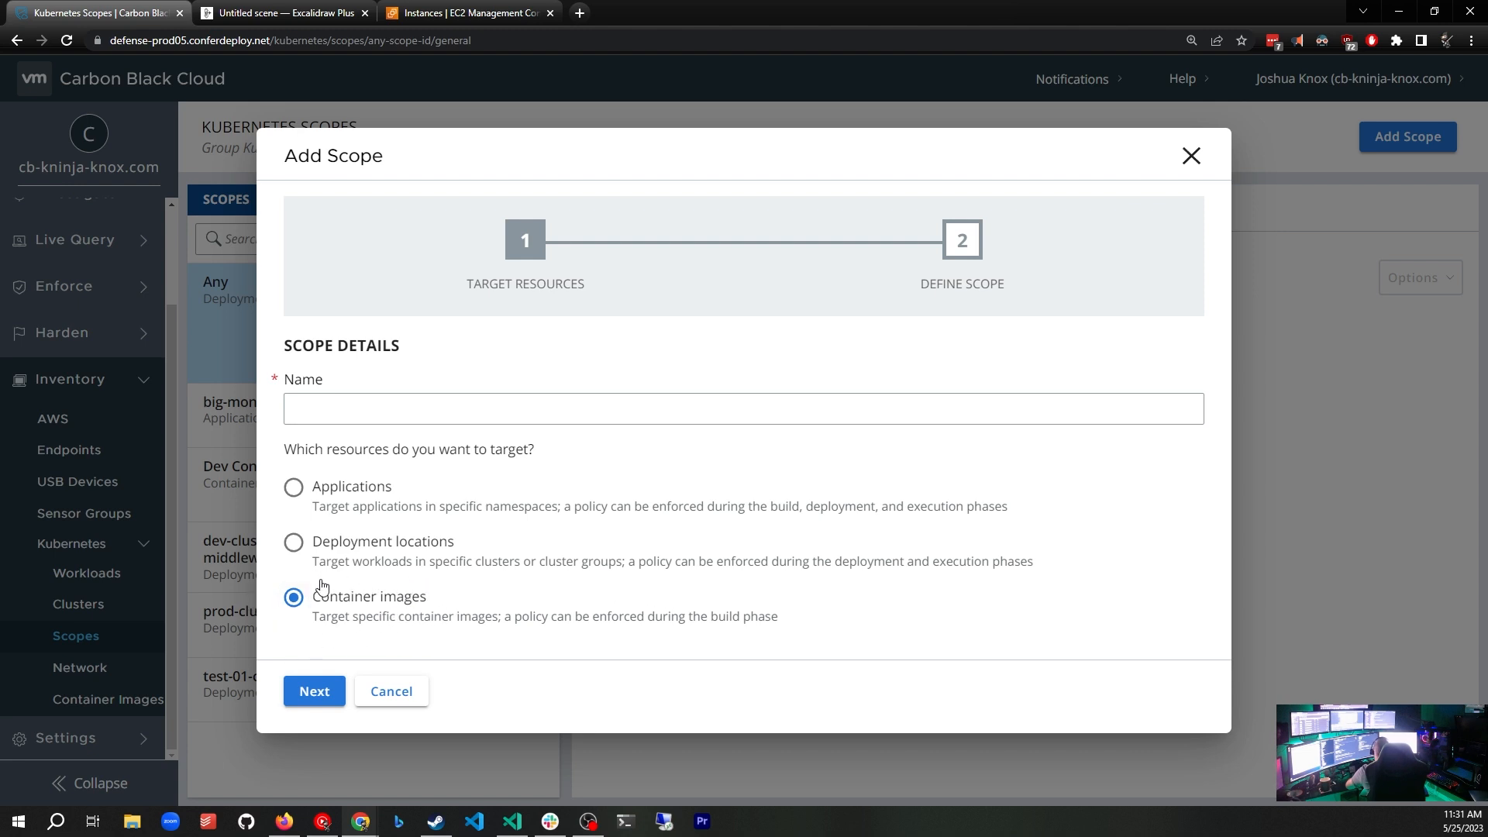
{"action": "left_click", "coordinate": [412, 696]}
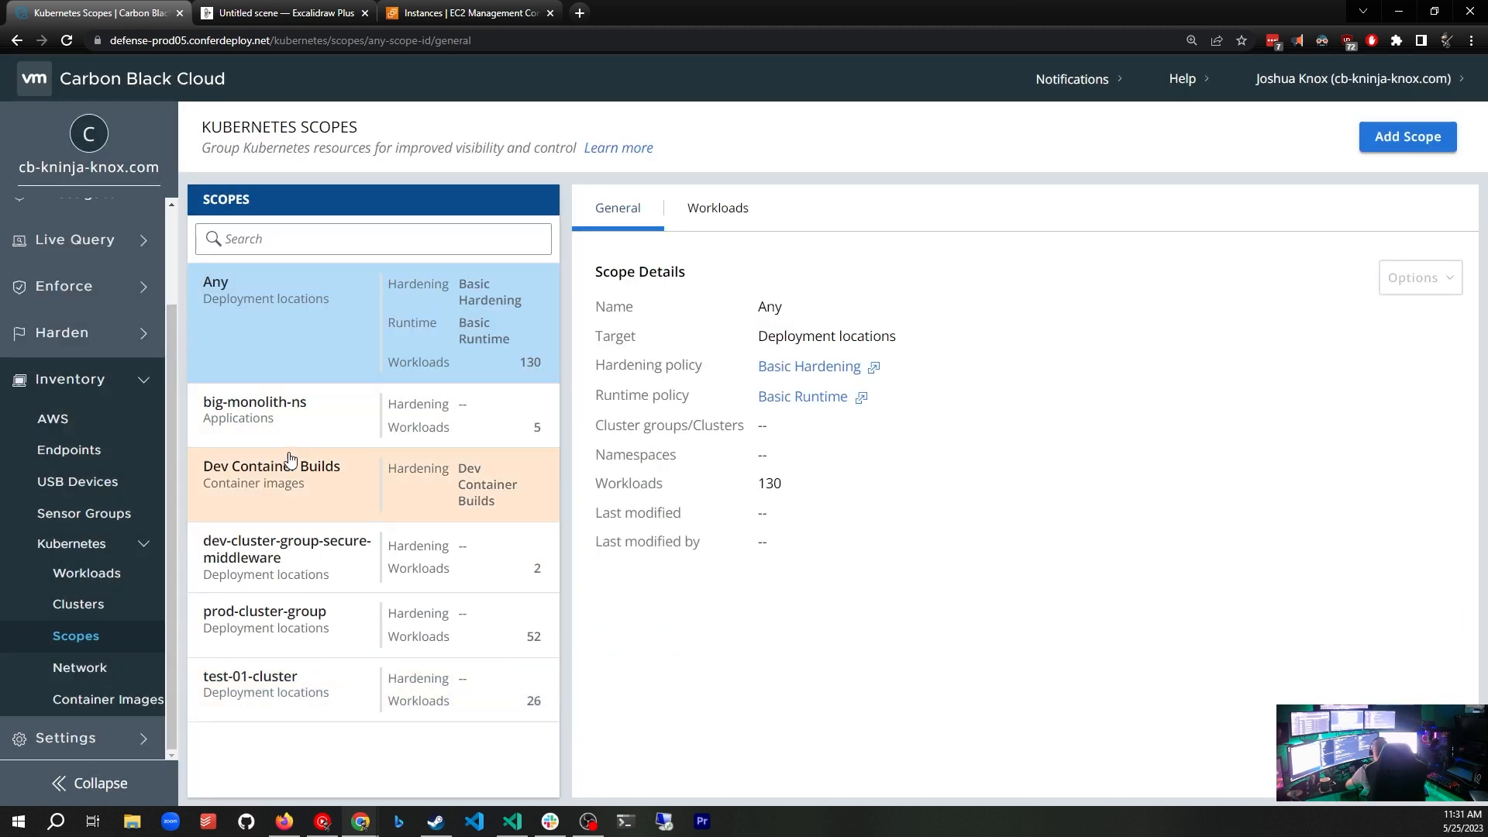